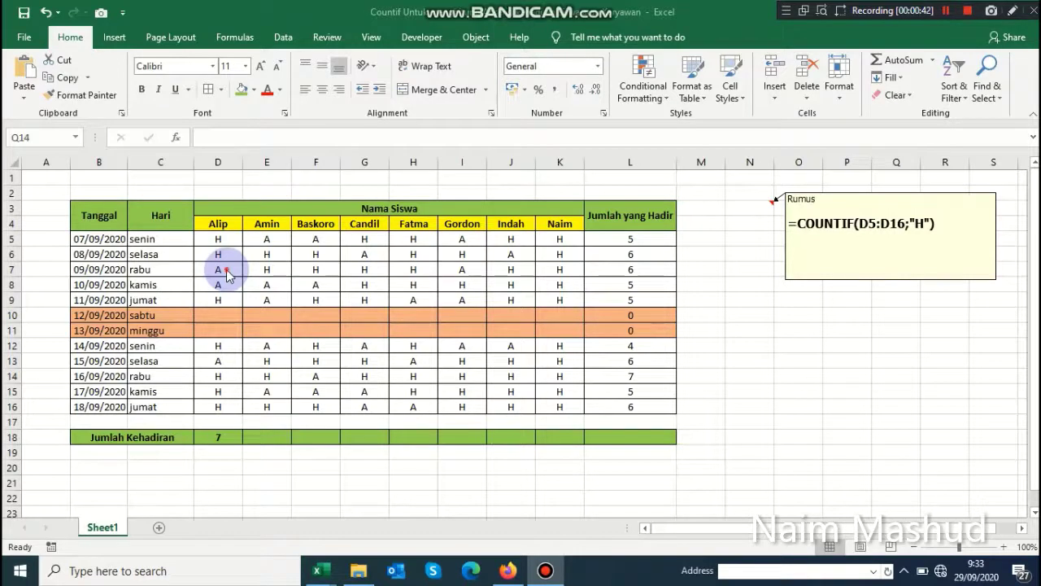
Examine column D's header and H and A marks, and the attendance count formula in D18
key("alt+Tab")
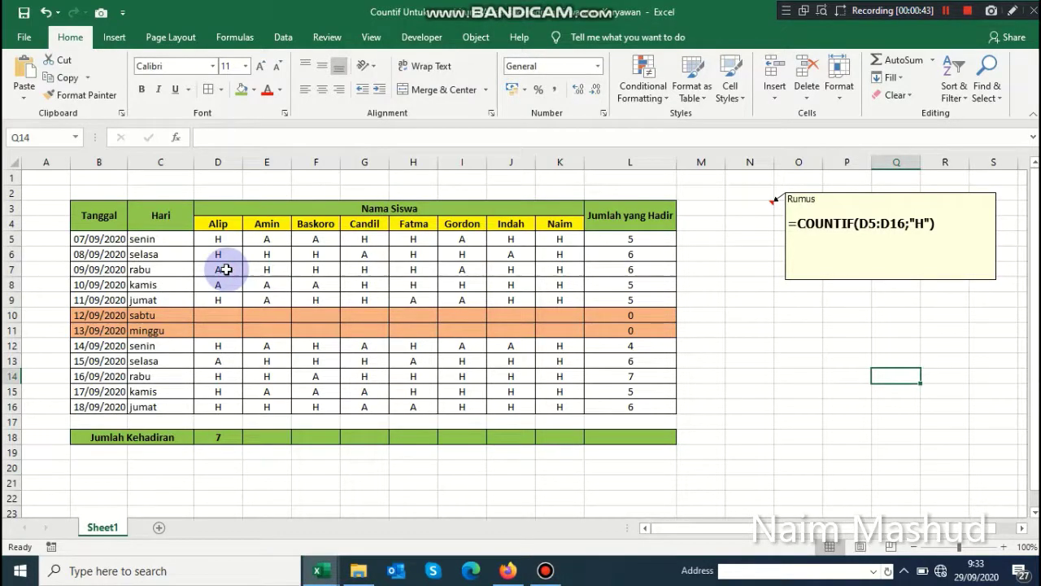
left_click(224, 228)
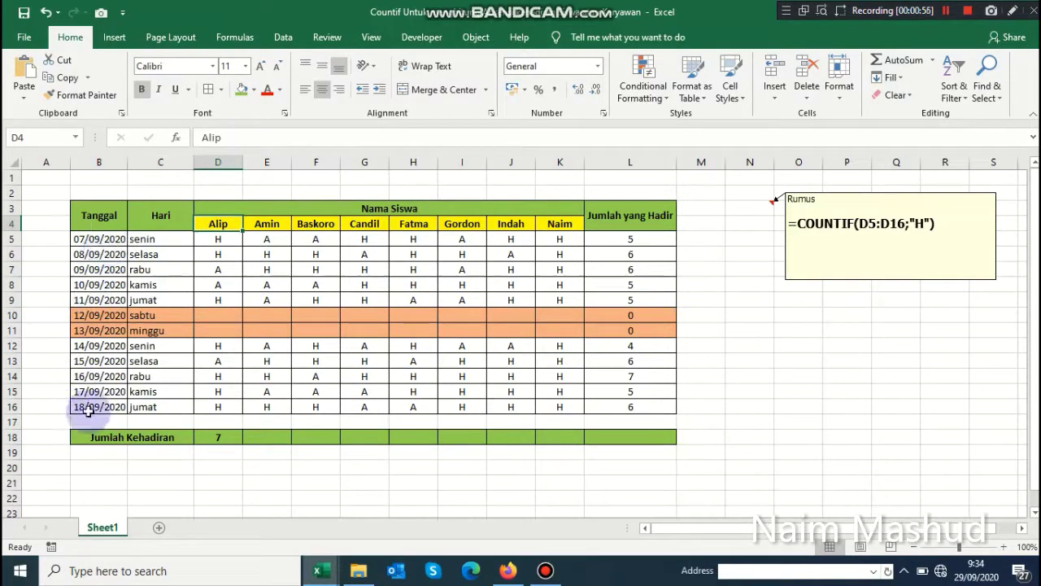
left_click(218, 242)
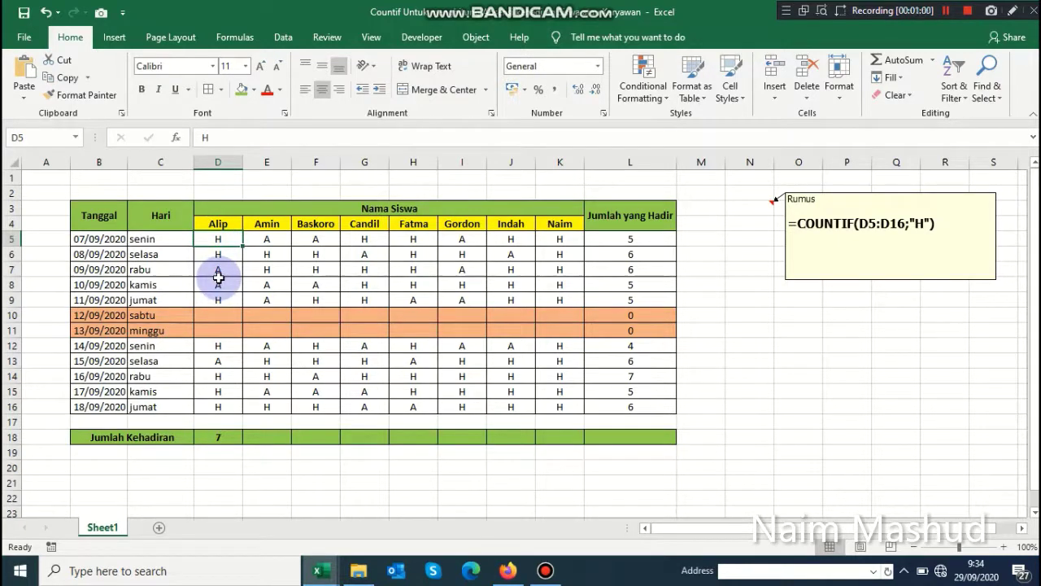
left_click(219, 272)
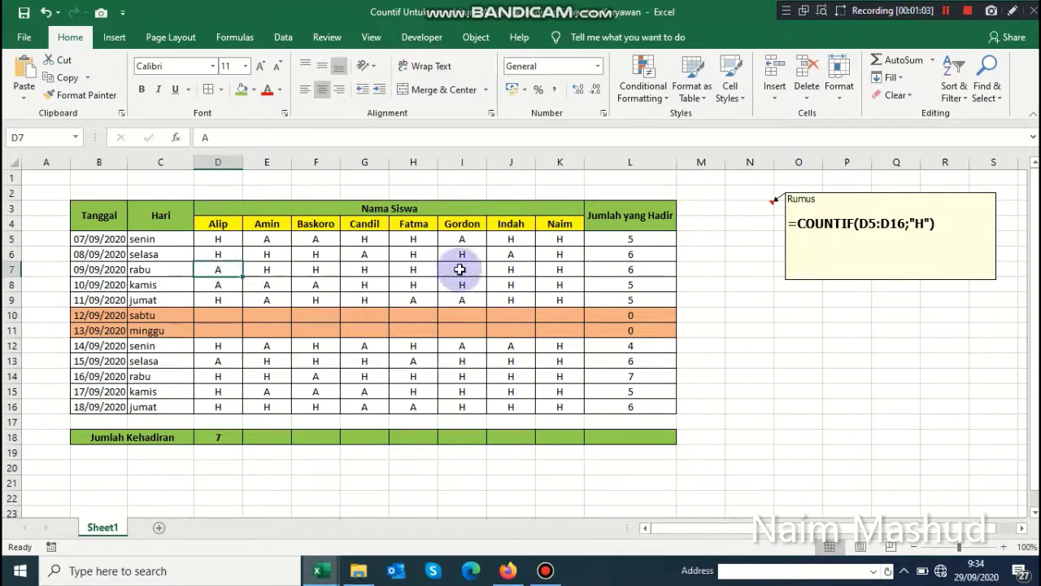
left_click(222, 240)
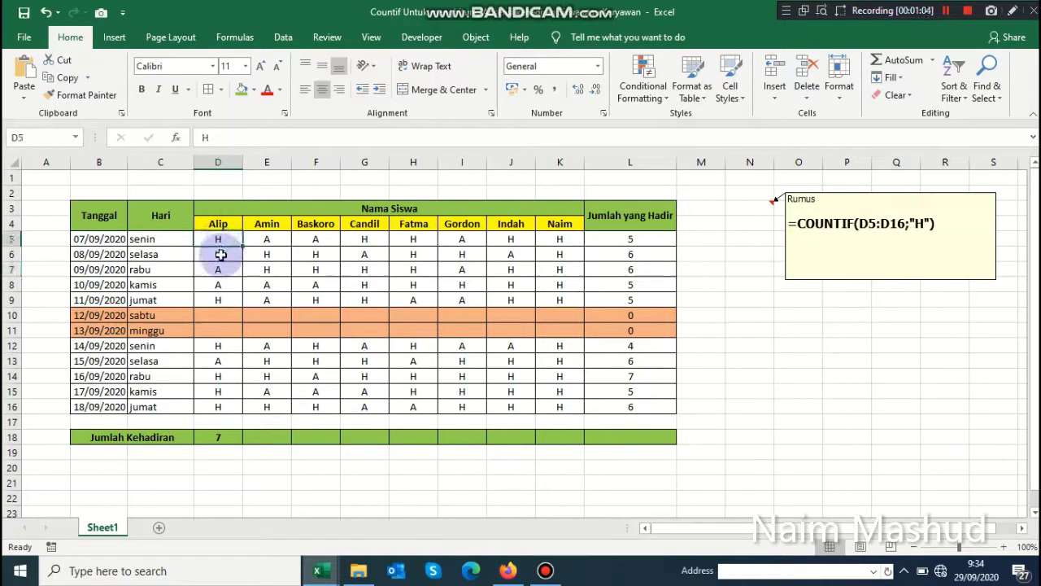
left_click(218, 271)
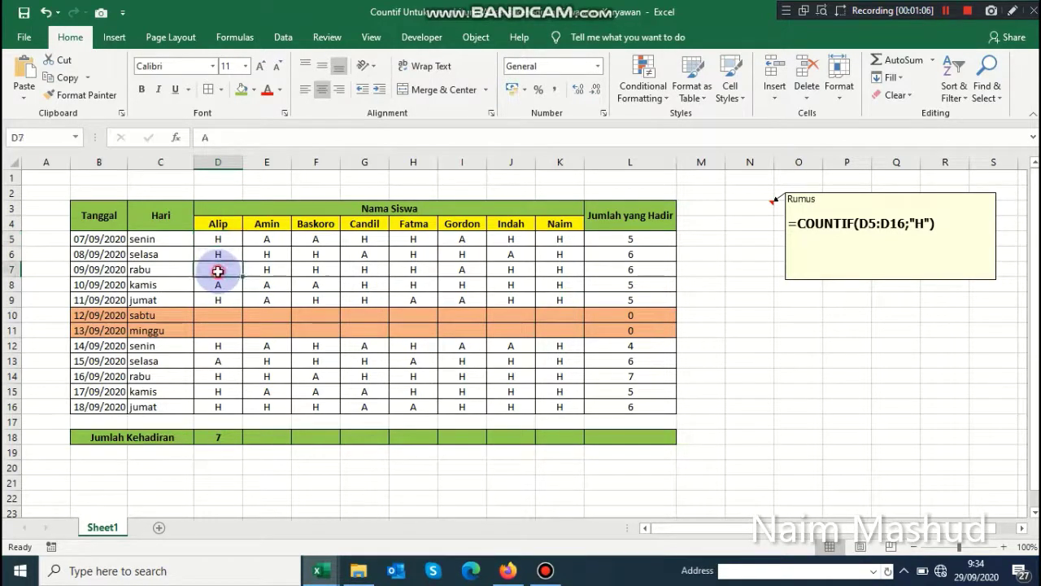
left_click(145, 439)
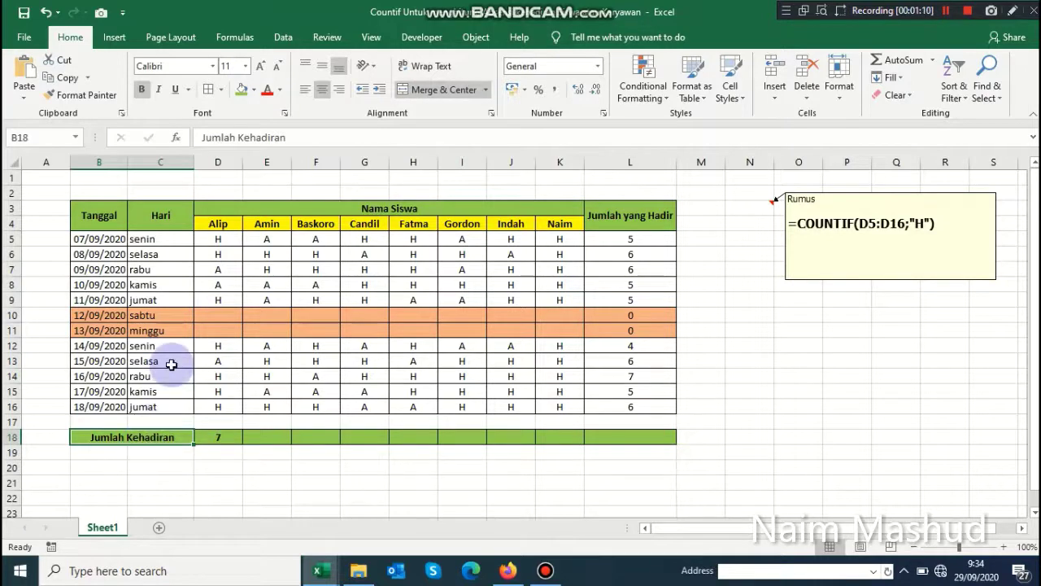
left_click(208, 438)
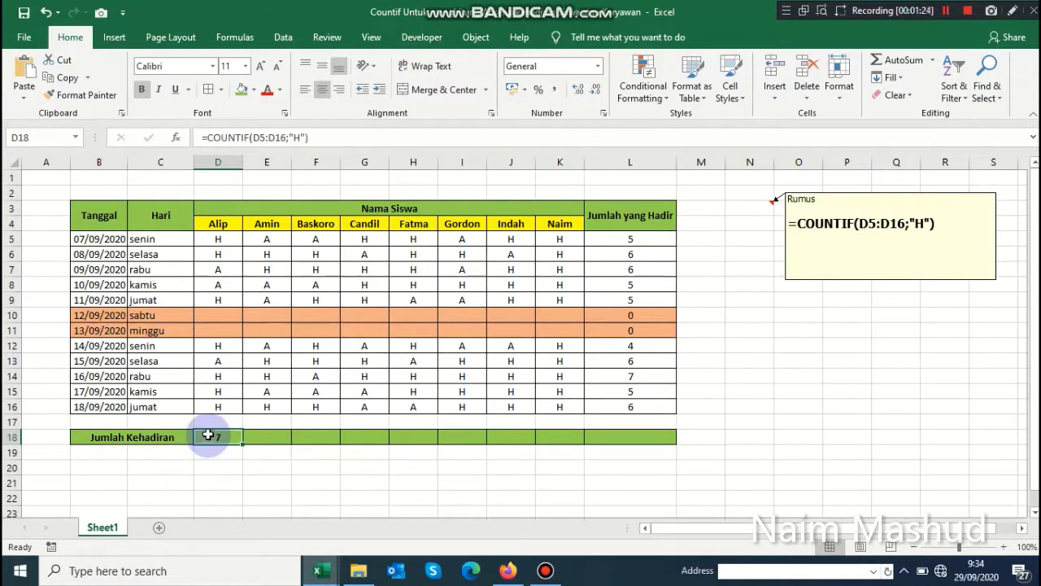
Select every cell marked H in column D together: D5, D6, D9, D12 and D14 to D16
left_click(221, 241)
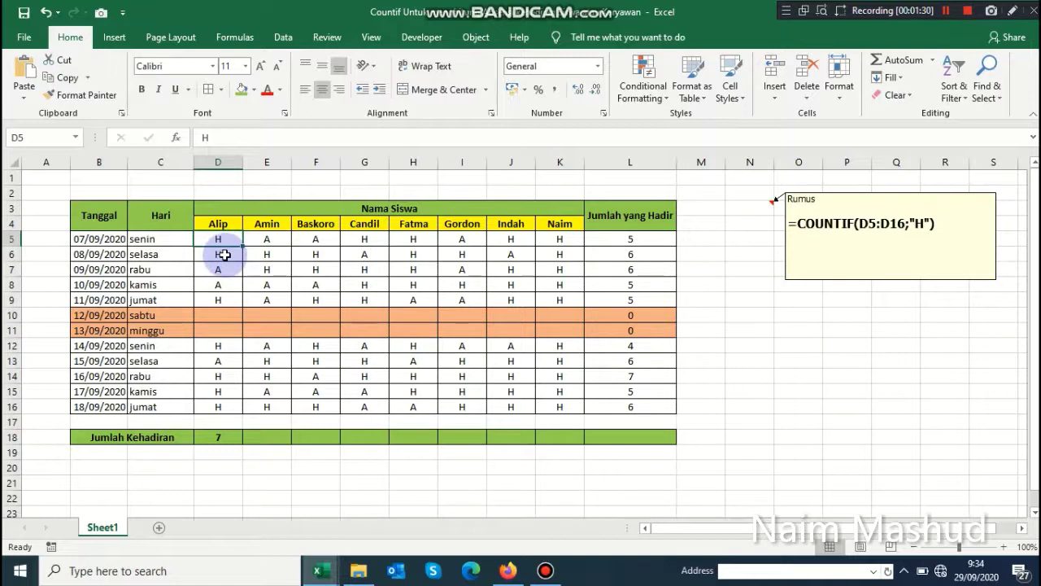
left_click(225, 255, "ctrl")
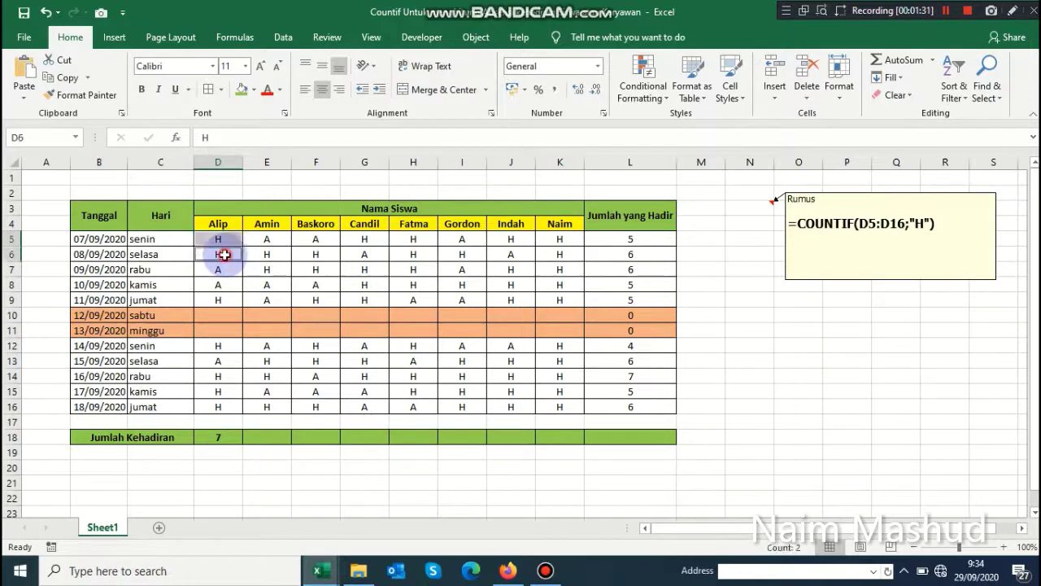
left_click(221, 300, "ctrl")
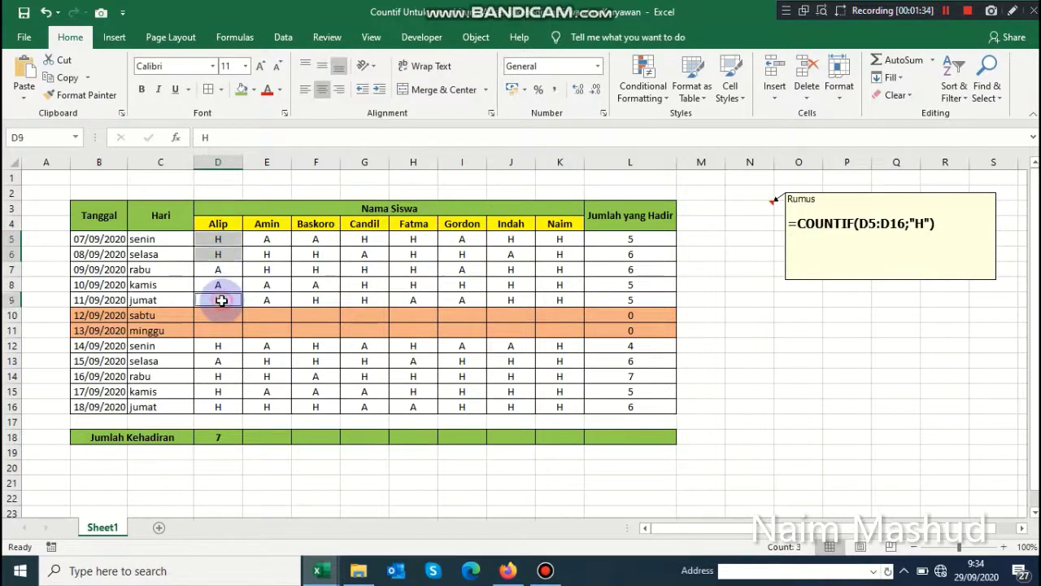
left_click(222, 346, "ctrl")
left_click(222, 376, "ctrl")
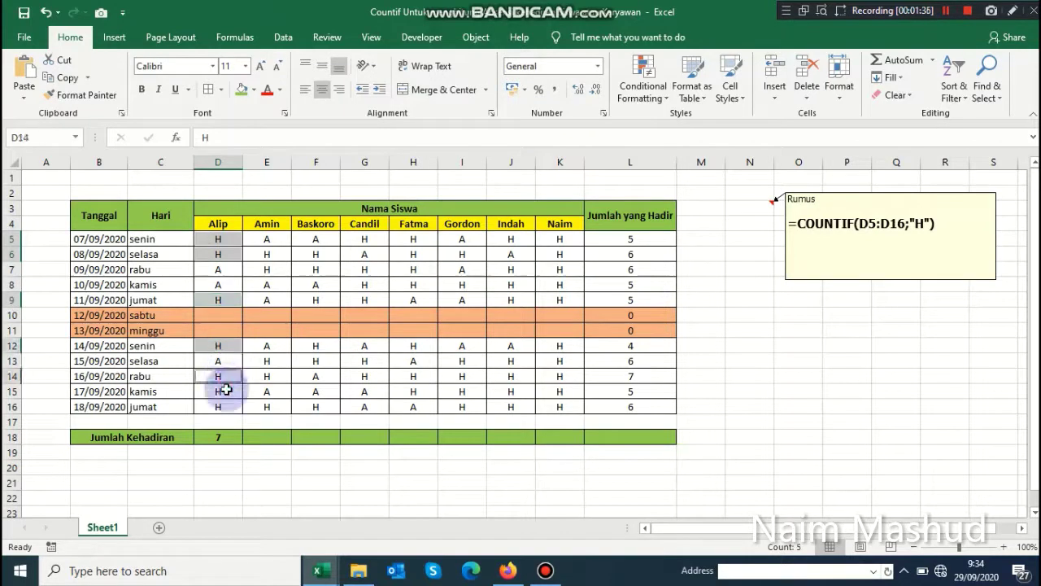
left_click(225, 391, "ctrl")
left_click(219, 406, "ctrl")
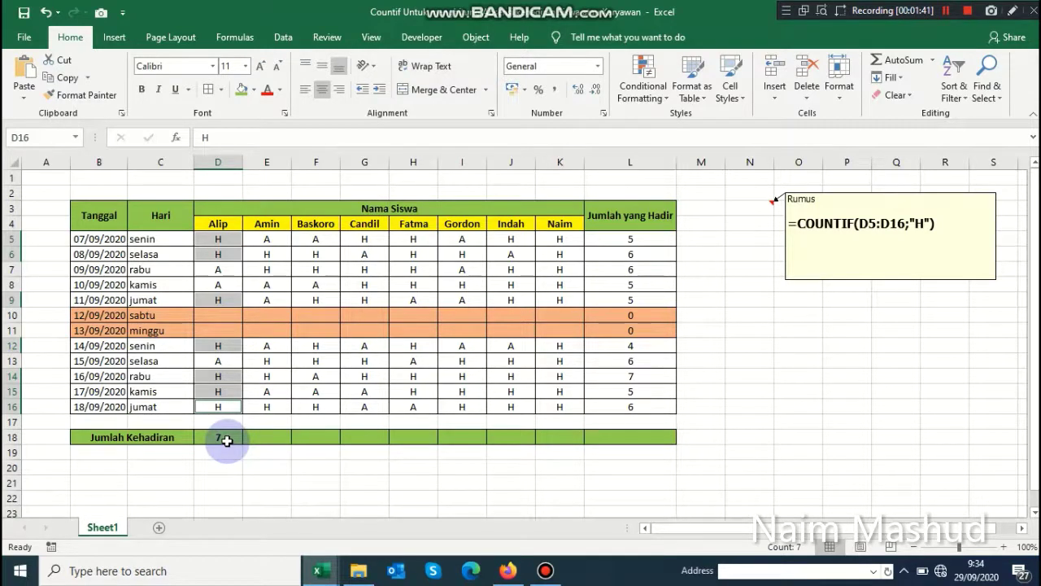
Clear the attendance count in D18 and re-enter it as =COUNTIF(D5:D16;"H")
left_click(227, 440)
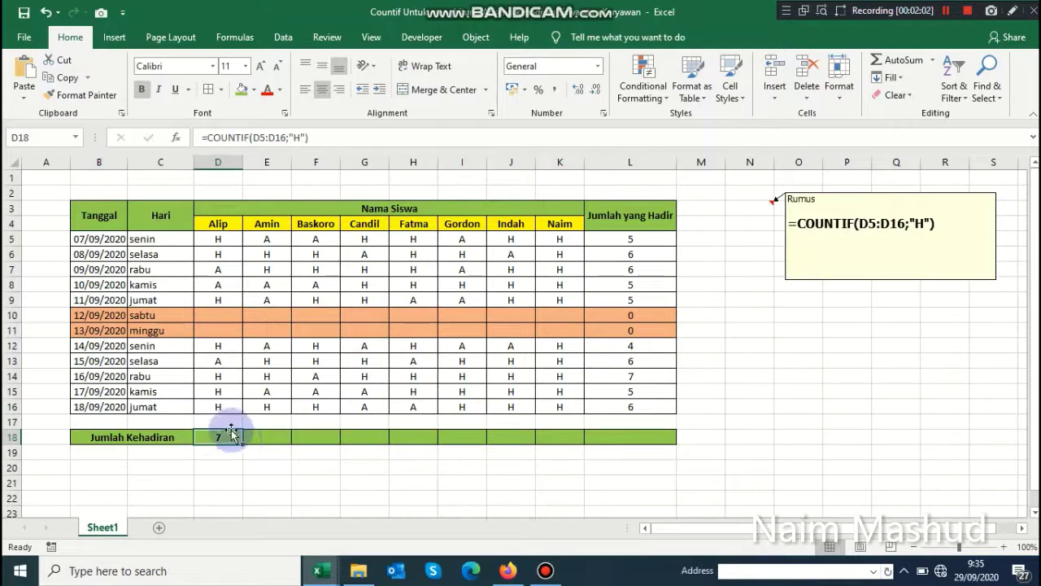
key("Delete")
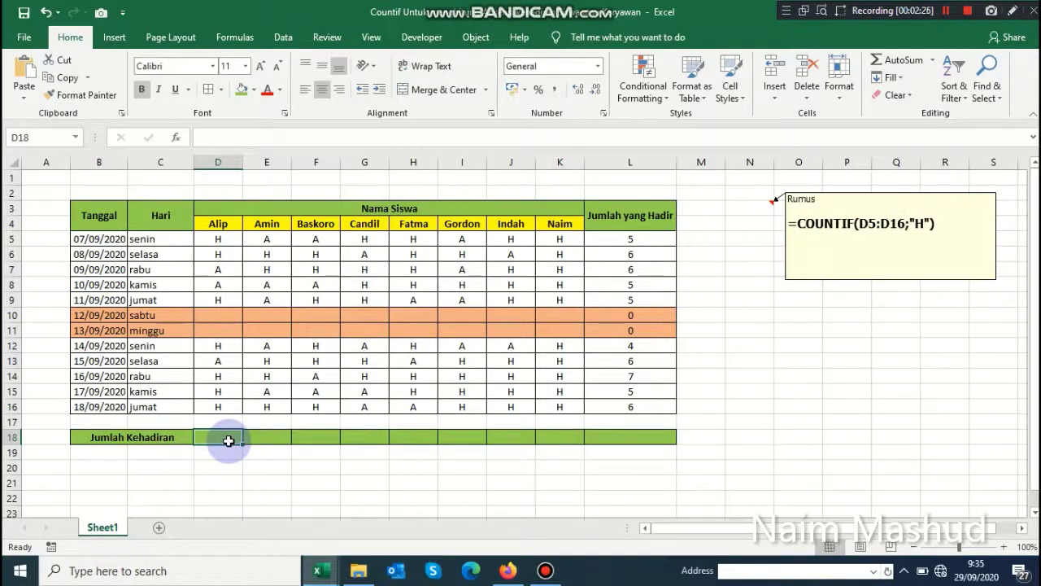
type("=cou")
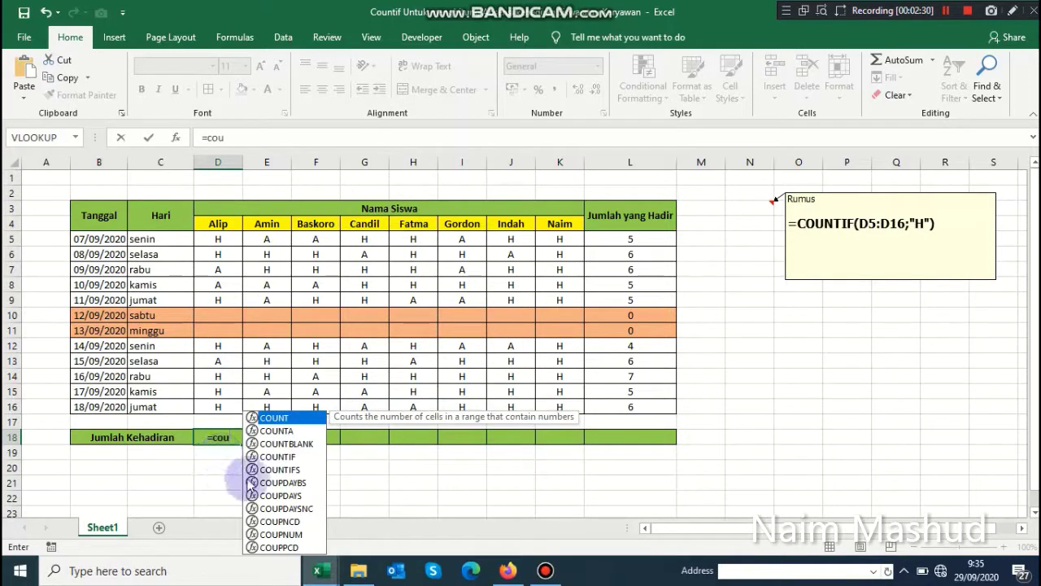
double_click(276, 456)
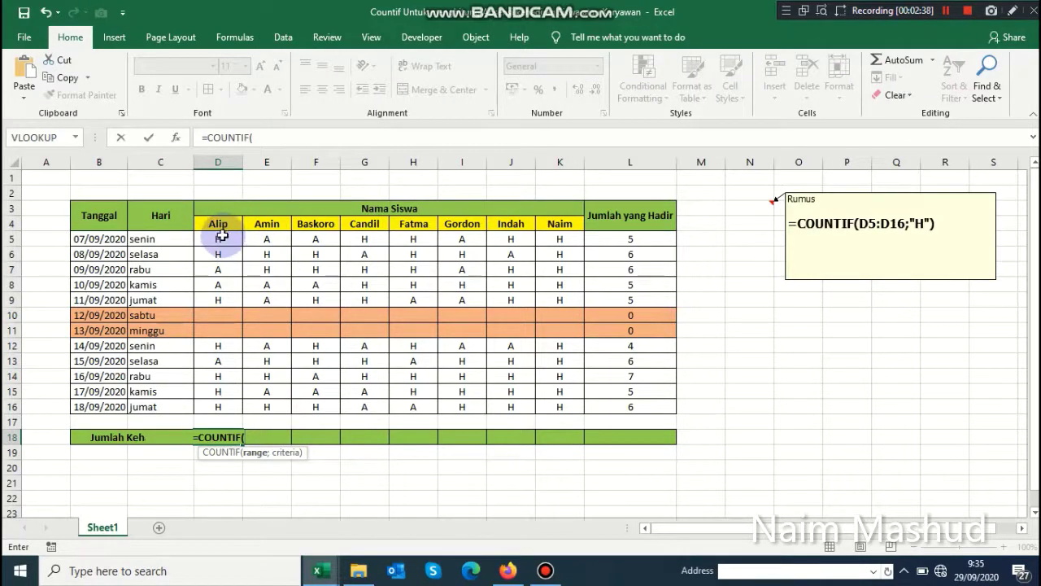
left_click_drag(224, 239, 242, 412)
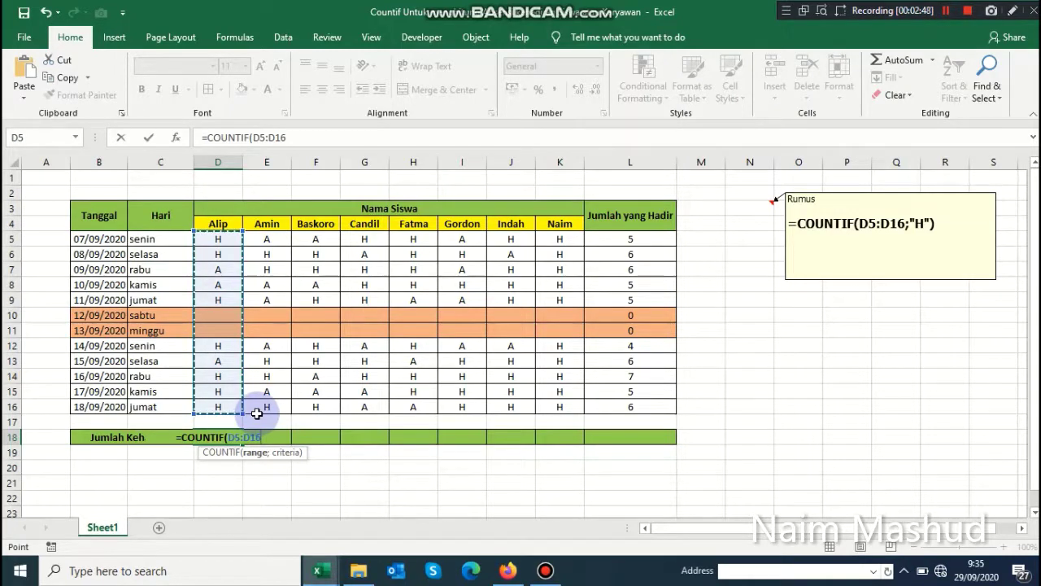
type(";")
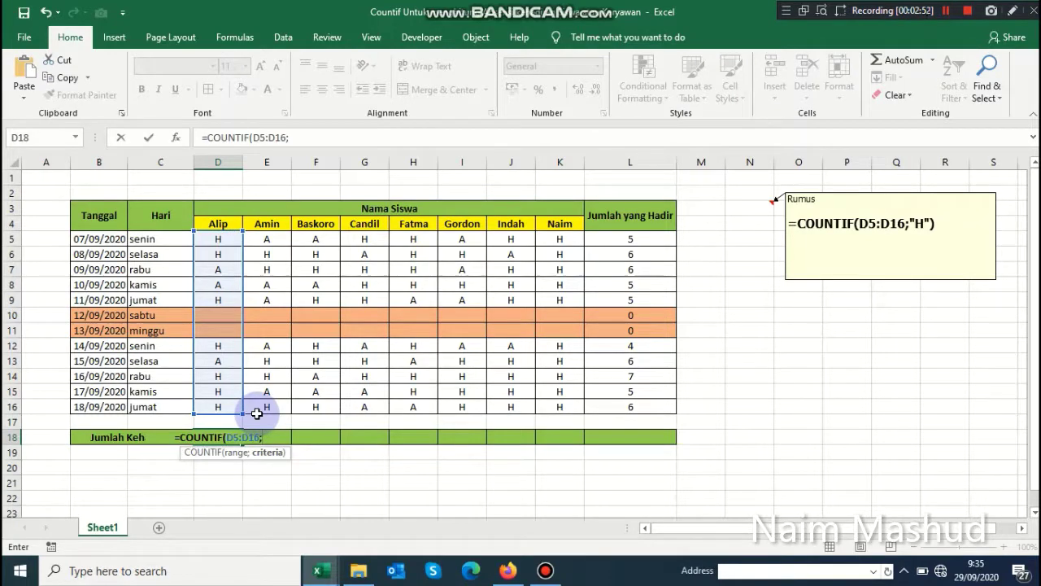
type("\"")
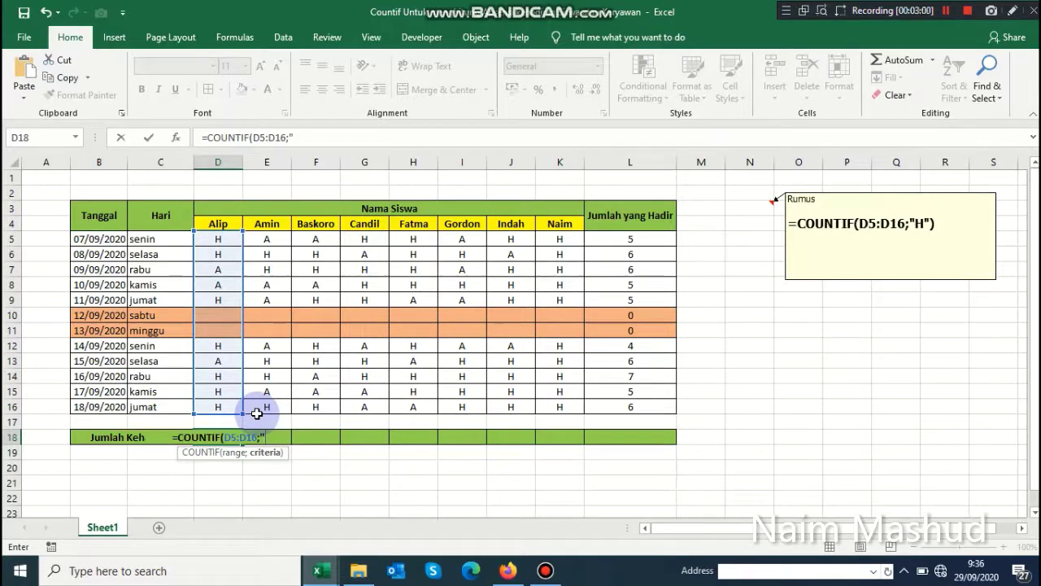
type("H")
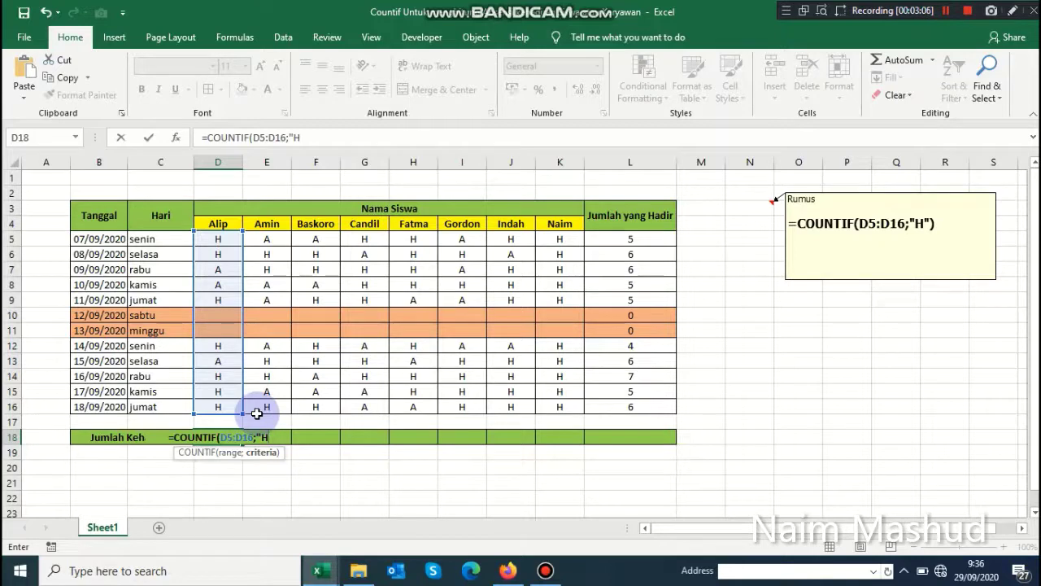
type("\"")
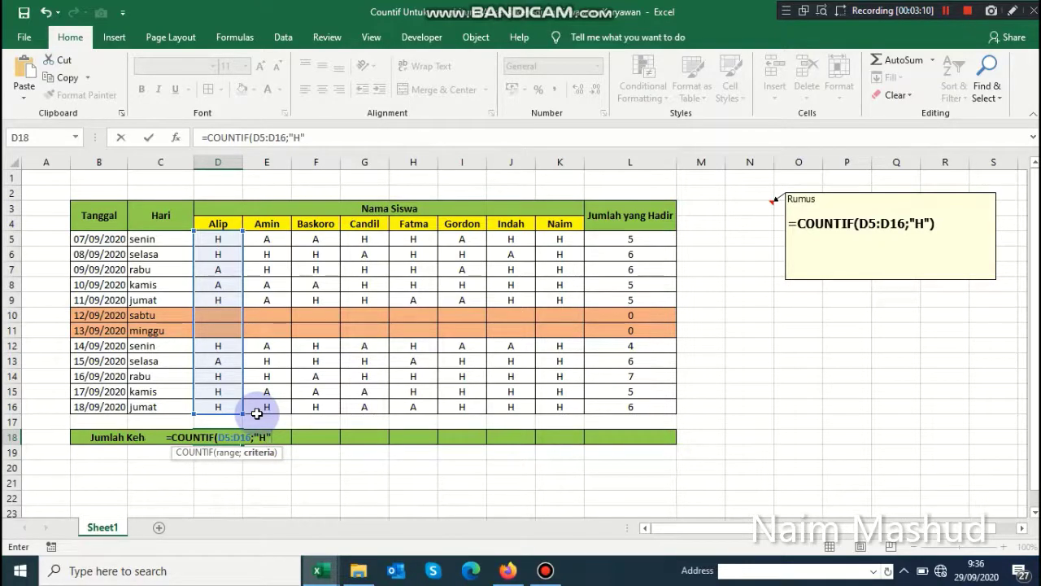
type(")")
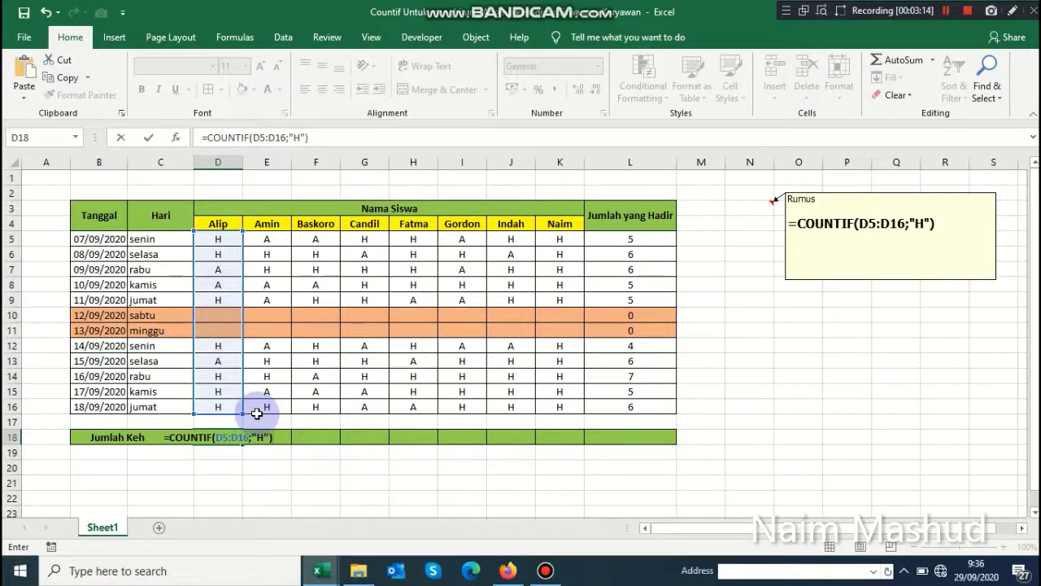
key("Return")
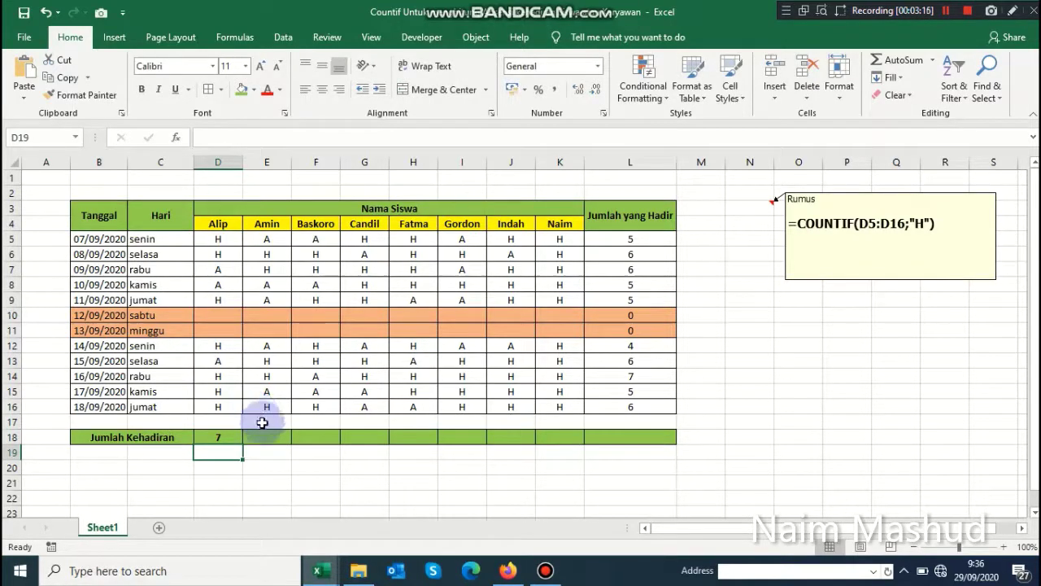
Copy the COUNTIF formula from D18 across the Jumlah Kehadiran row through K18
left_click(217, 438)
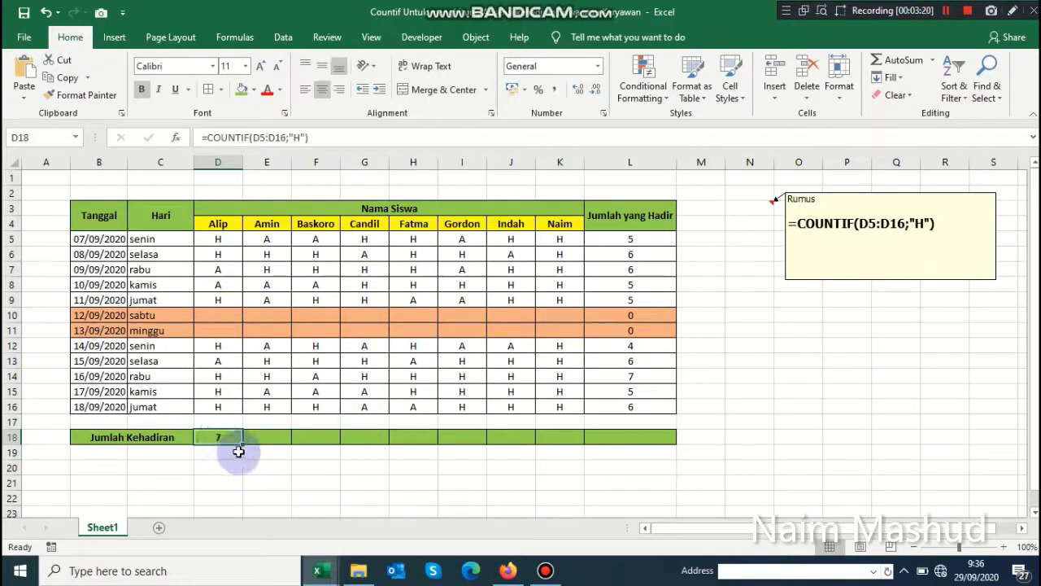
left_click_drag(242, 447, 599, 431)
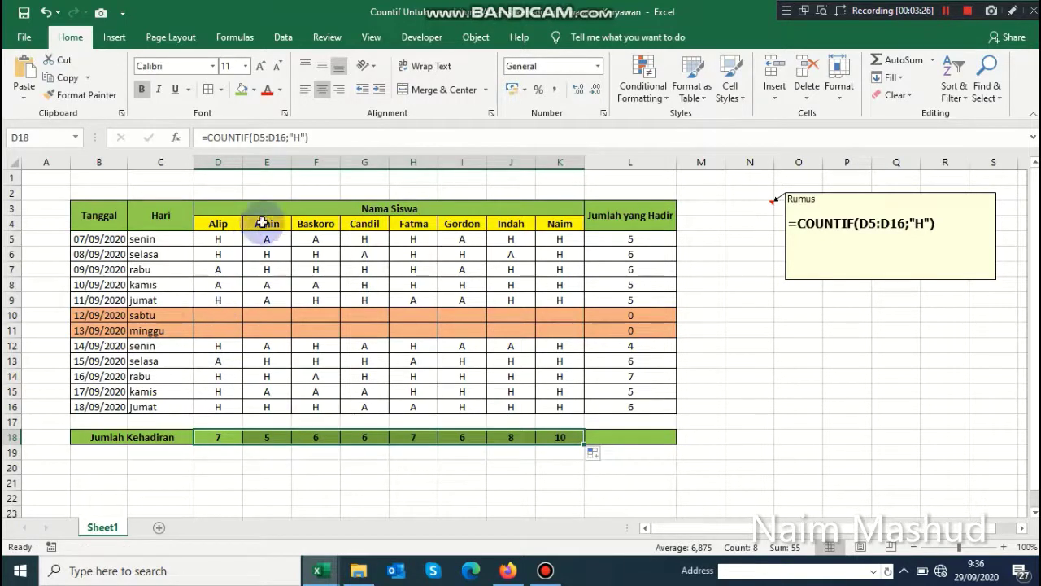
left_click(224, 227)
left_click(219, 436)
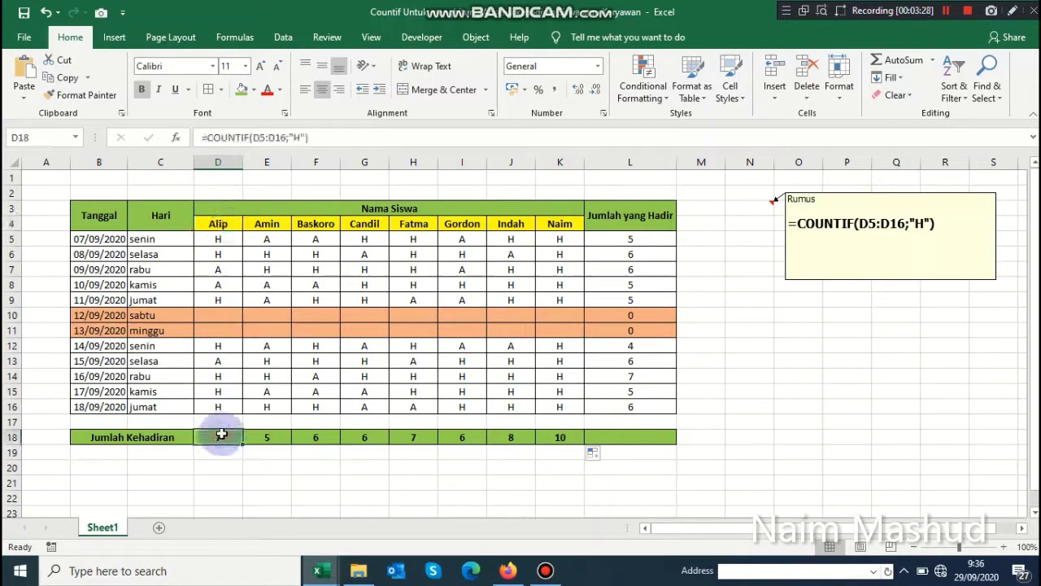
Fill the cells marked H in column D with yellow: D5:D6, D9, D12 and D14:D16
left_click(227, 239)
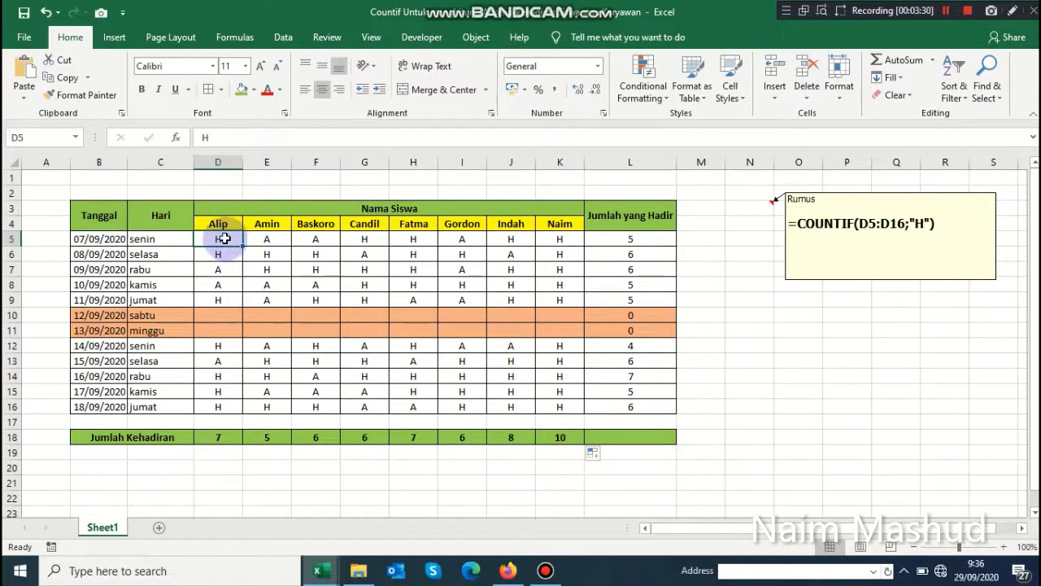
left_click_drag(225, 238, 226, 253)
left_click(253, 90)
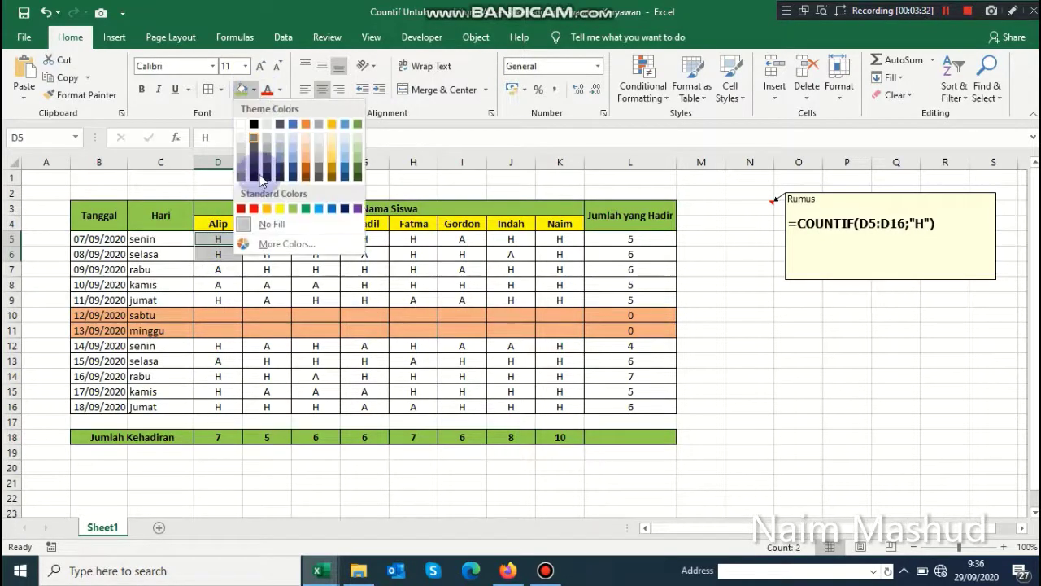
left_click(279, 208)
left_click(224, 343)
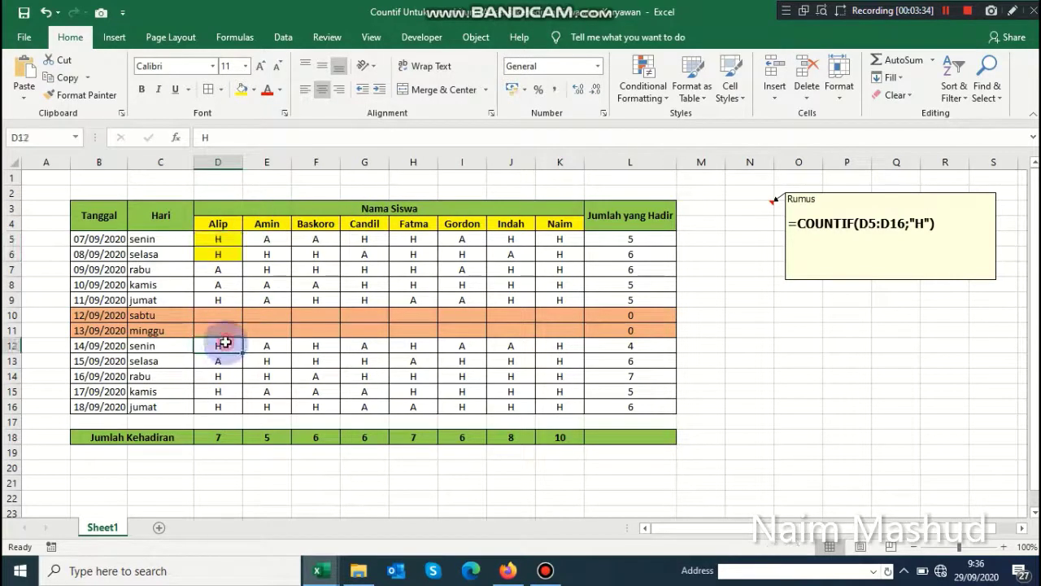
left_click(222, 299)
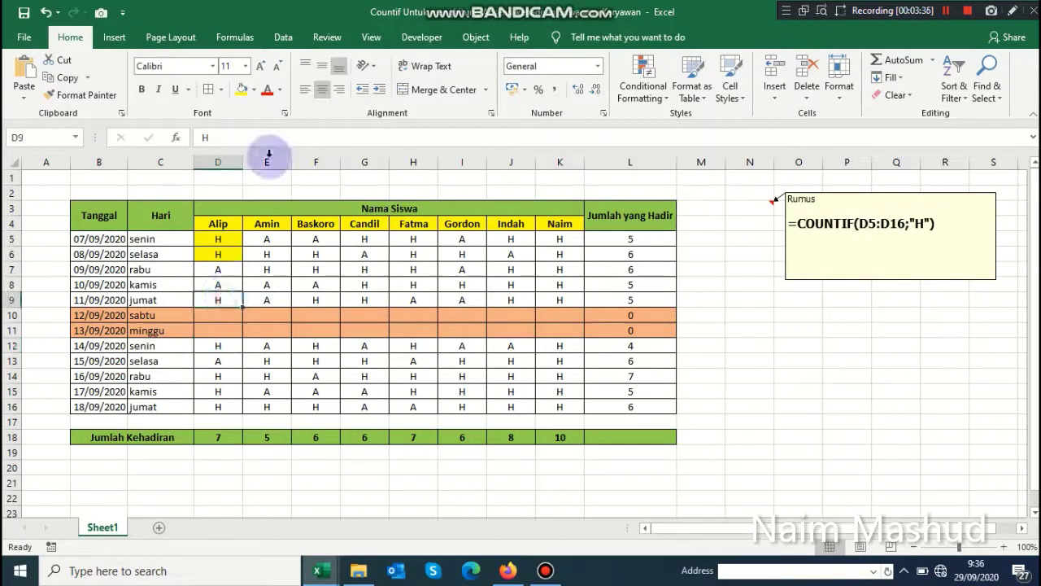
left_click(243, 91)
left_click(217, 347)
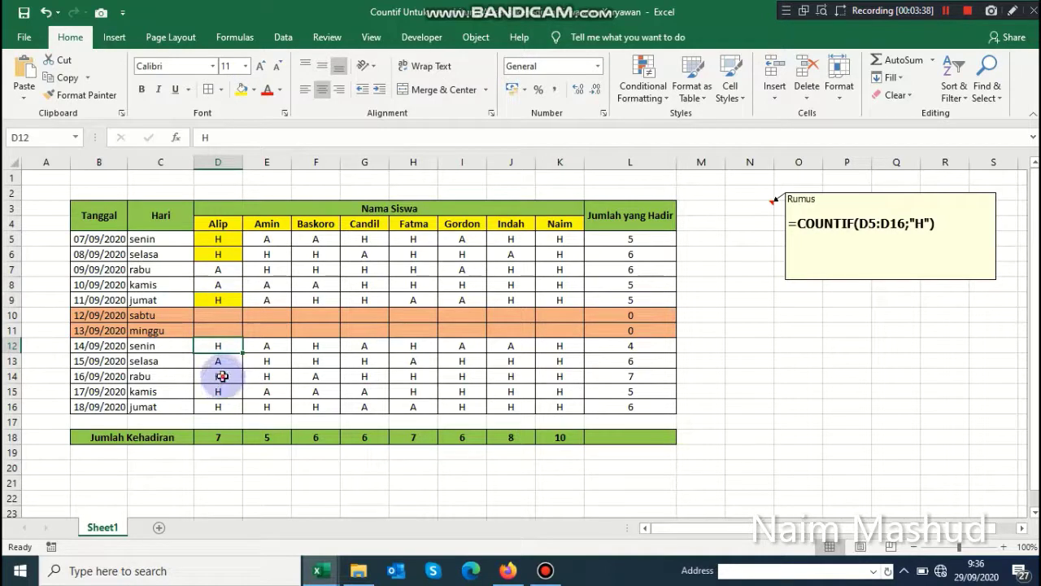
left_click_drag(222, 376, 220, 405, "ctrl")
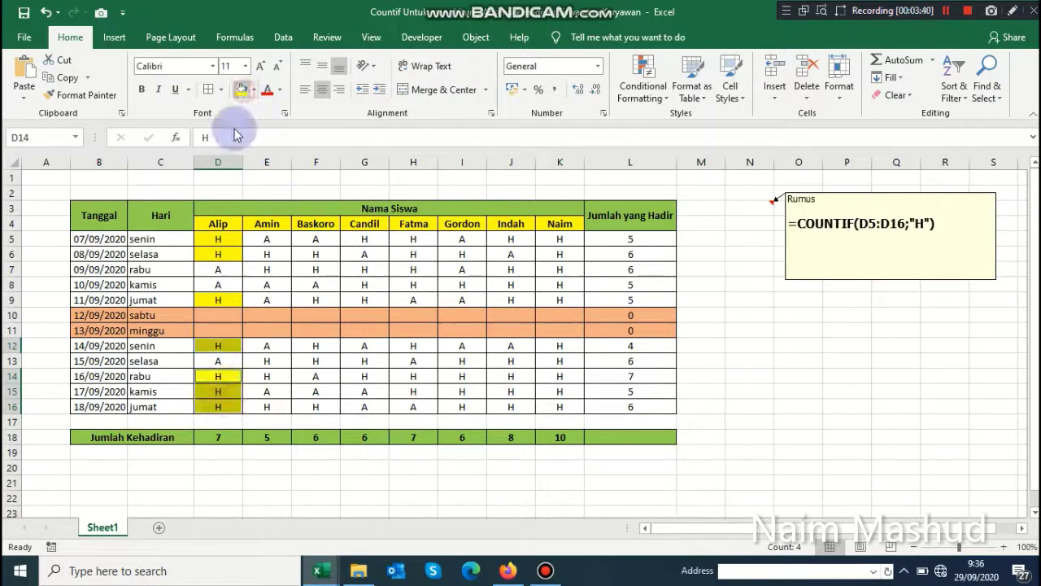
left_click(221, 254)
left_click(219, 305)
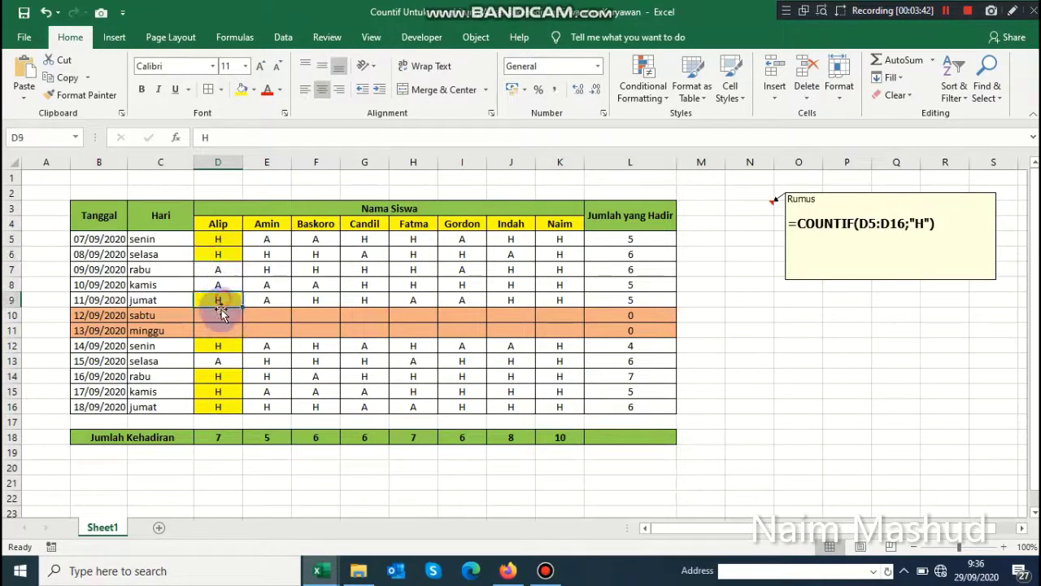
left_click(217, 392)
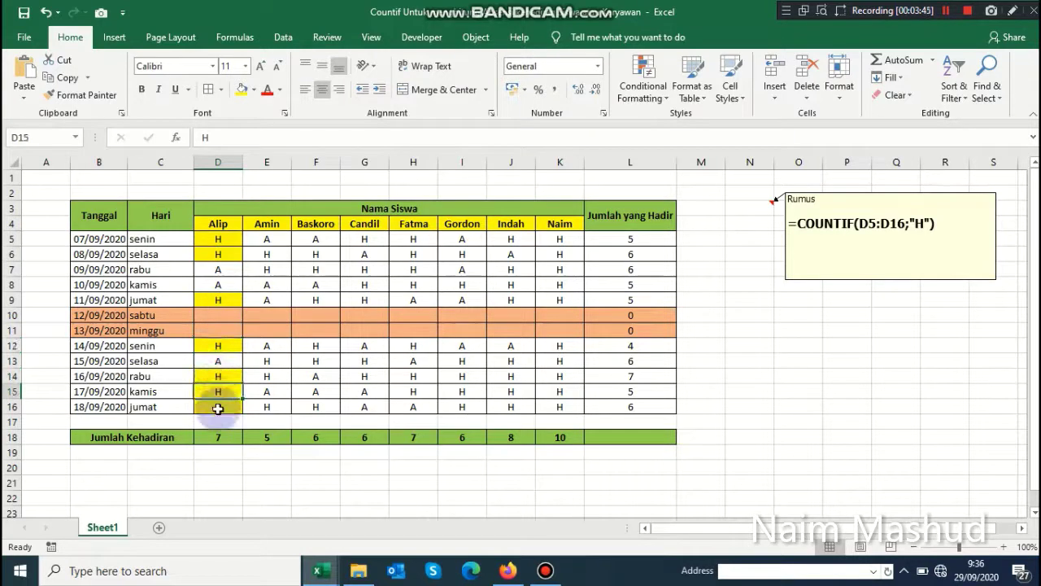
Turn on filters for header row 4 and filter column E to show only the rows marked H
left_click(218, 406)
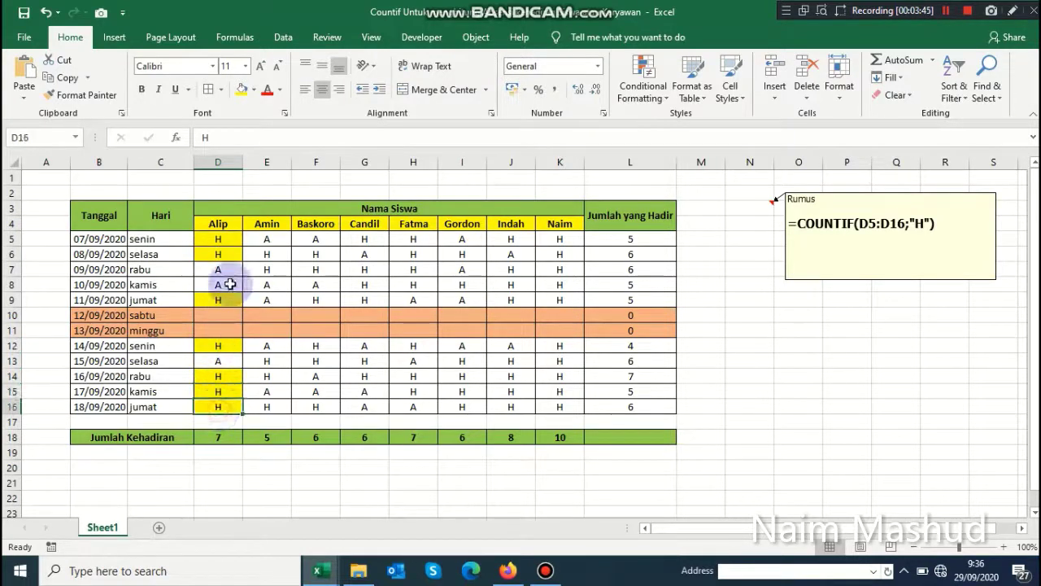
left_click(9, 222)
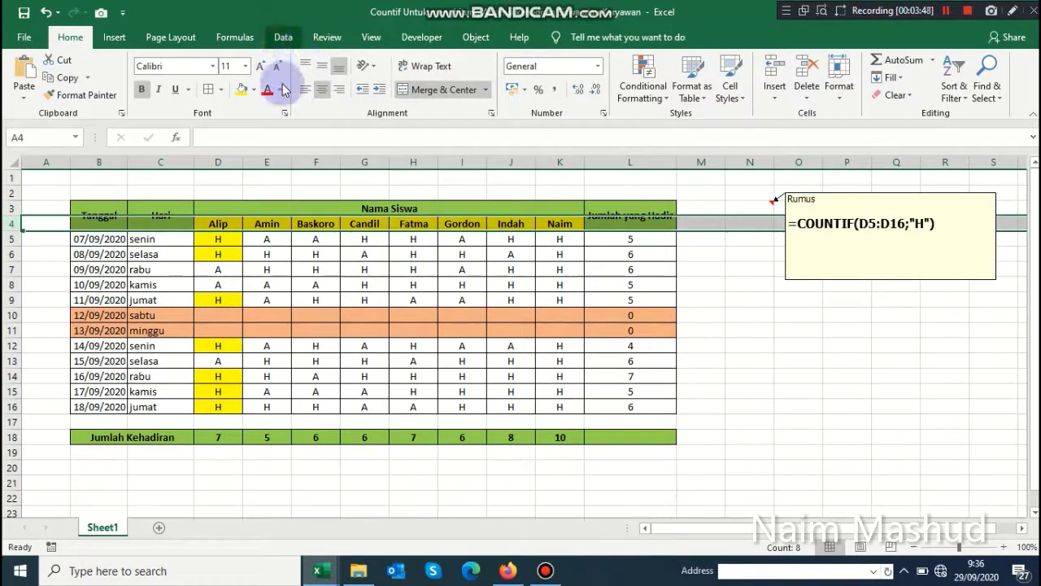
left_click(283, 36)
left_click(389, 77)
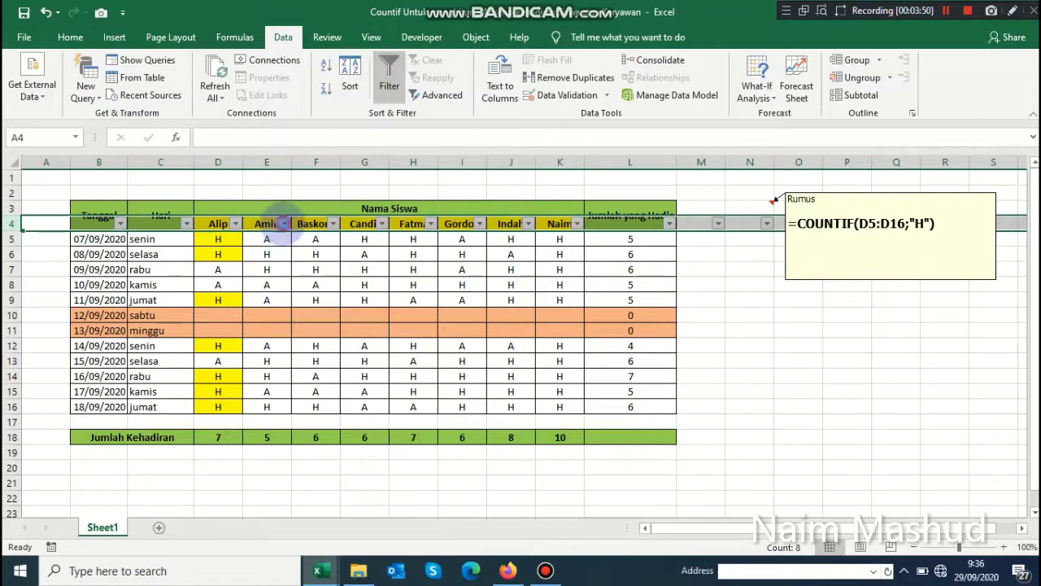
left_click(283, 222)
left_click(119, 379)
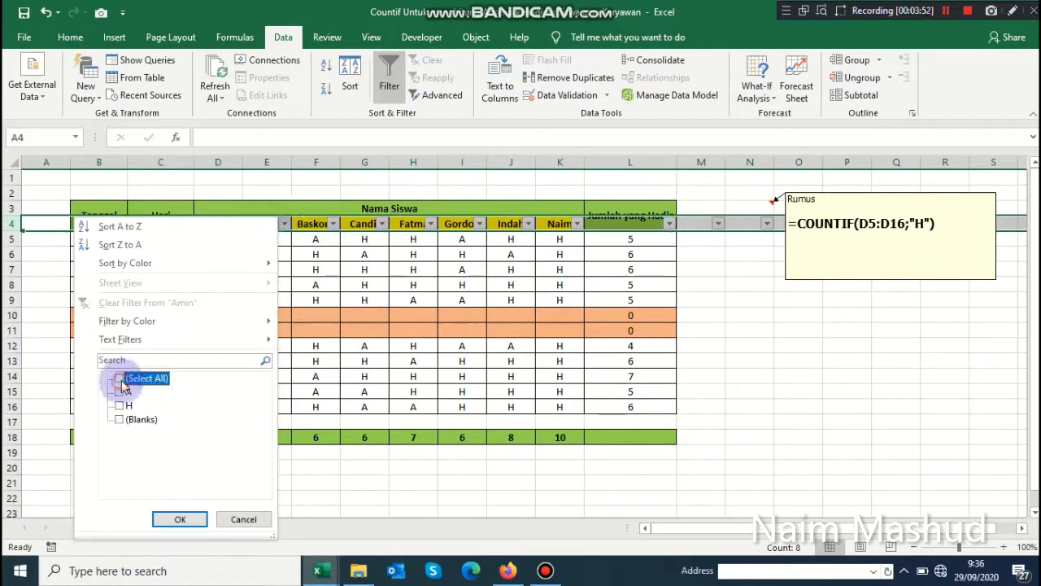
left_click(120, 406)
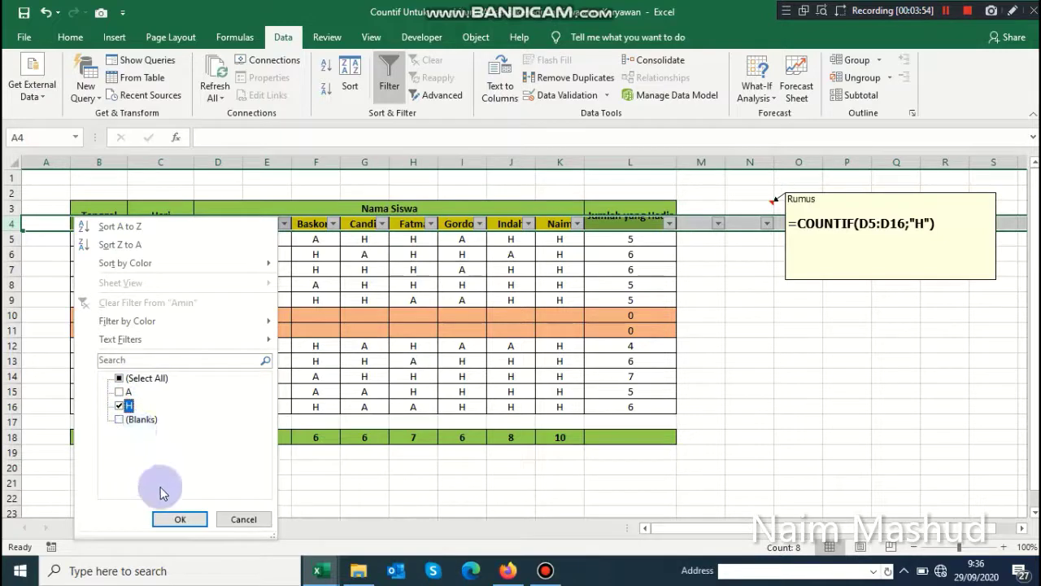
left_click(198, 521)
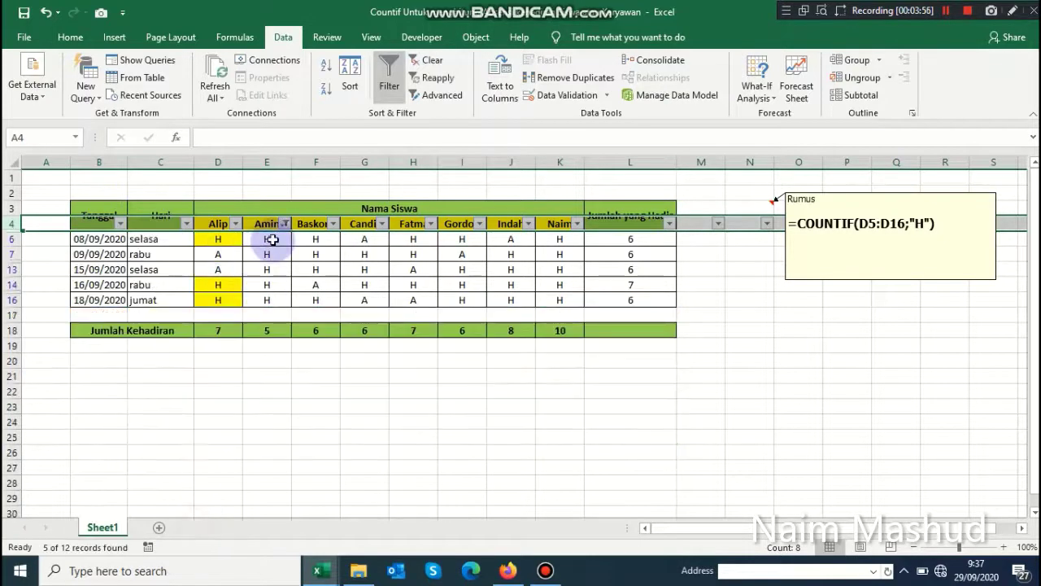
Fill the filtered H cells in column E with yellow, check them one by one, and clear the column's filter
left_click_drag(273, 239, 267, 300)
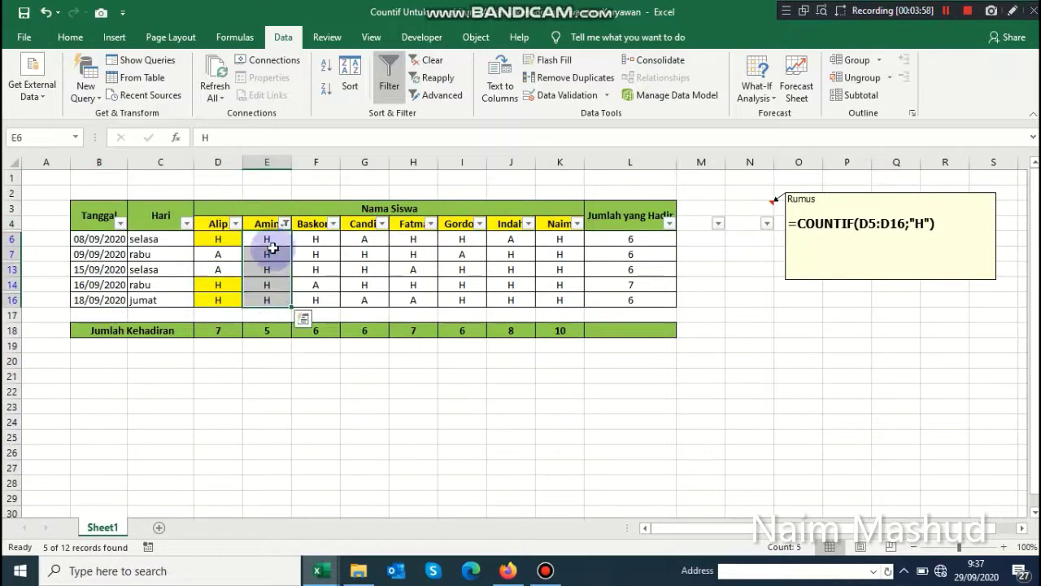
left_click(72, 38)
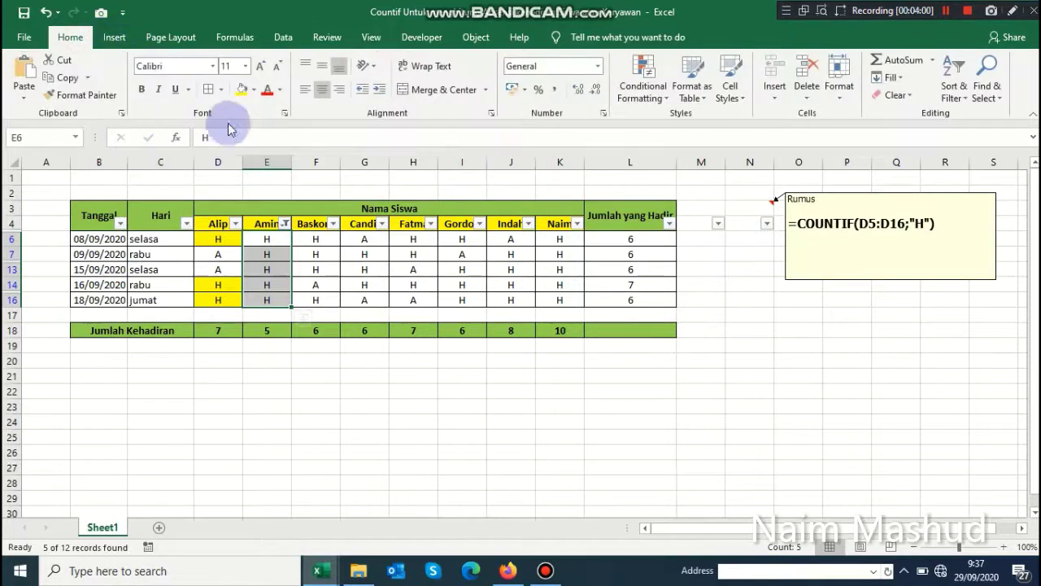
left_click(239, 92)
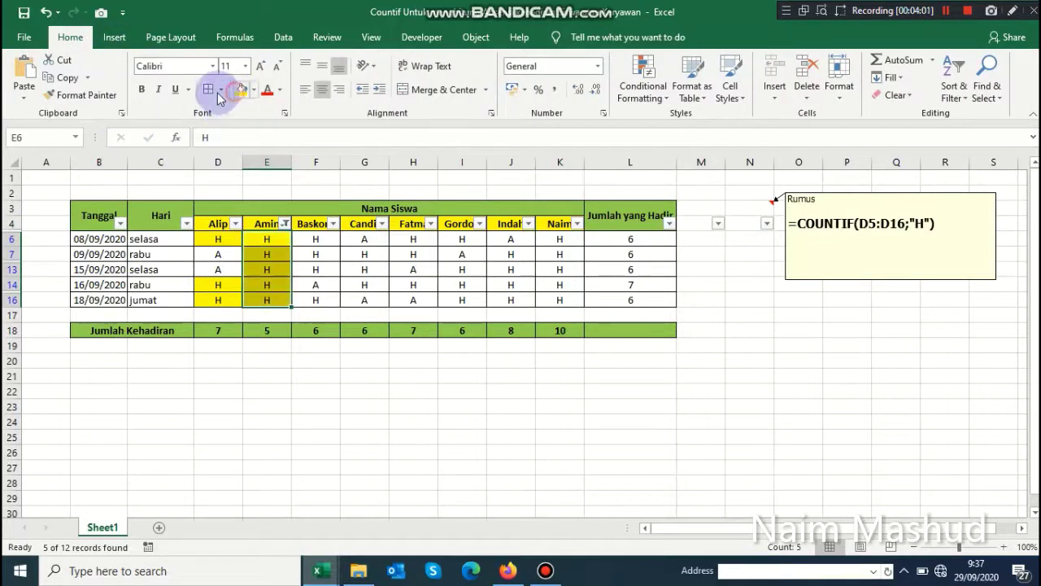
left_click(270, 255)
left_click(271, 270)
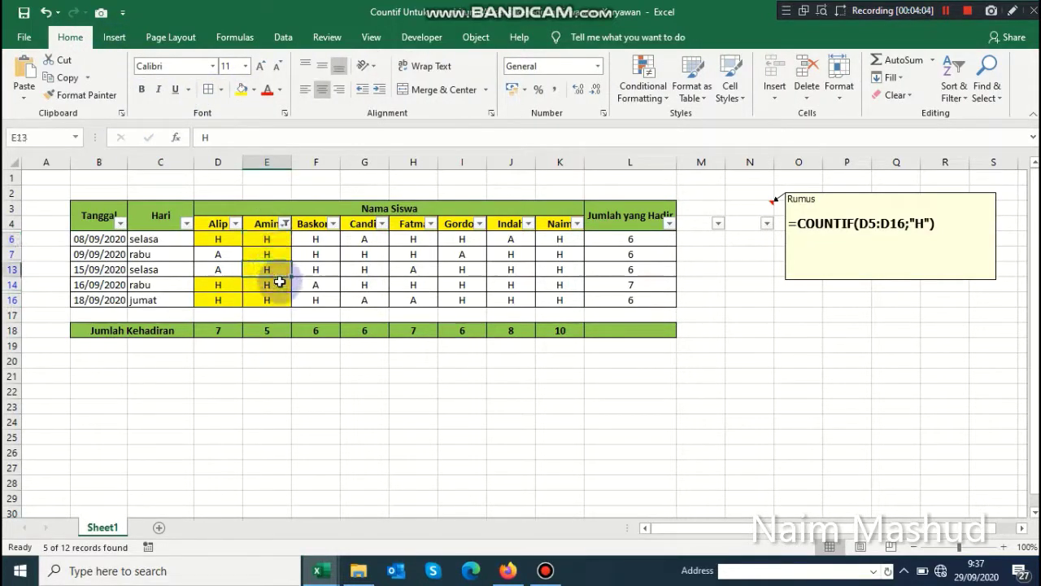
left_click(272, 285)
left_click(274, 298)
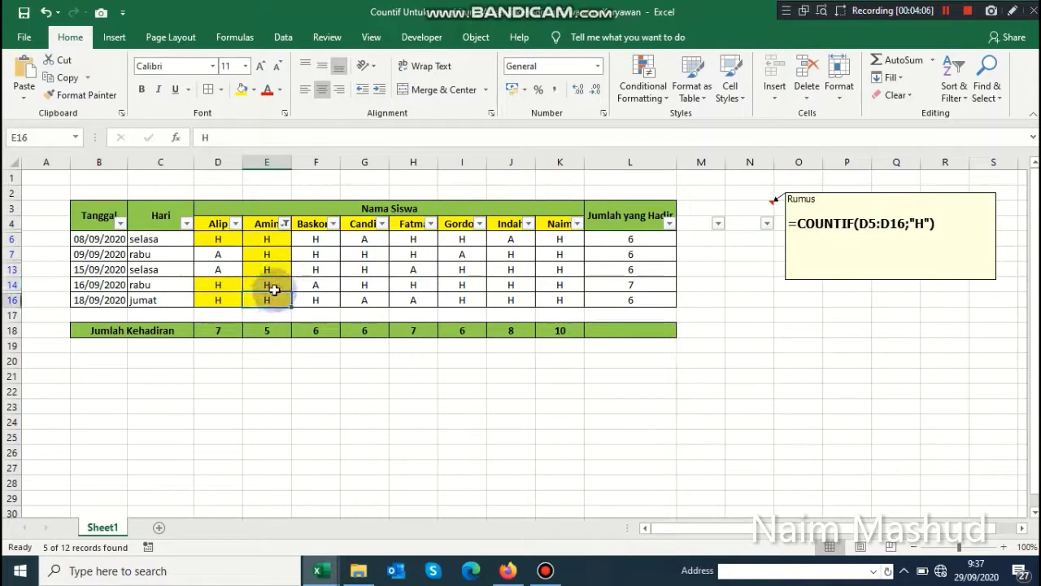
left_click(286, 225)
left_click(159, 302)
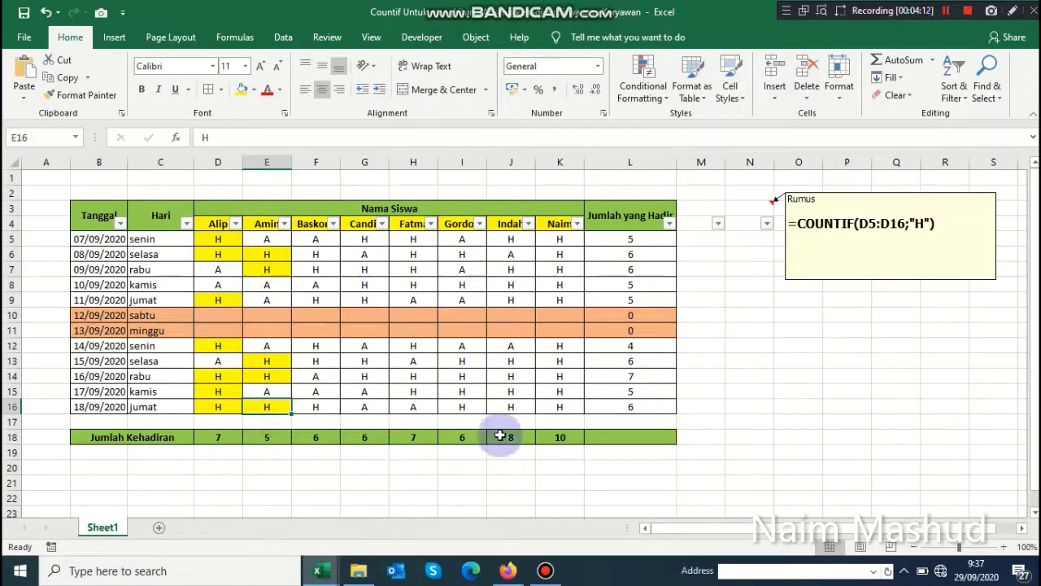
Filter column J of the attendance table to show only the rows marked H
left_click(472, 438)
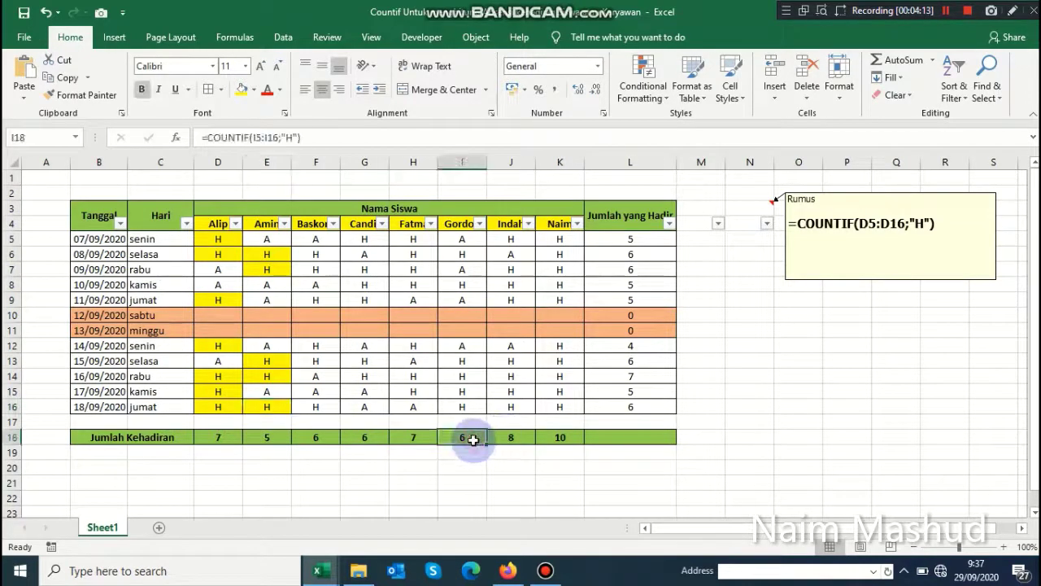
left_click(480, 224)
left_click(518, 223)
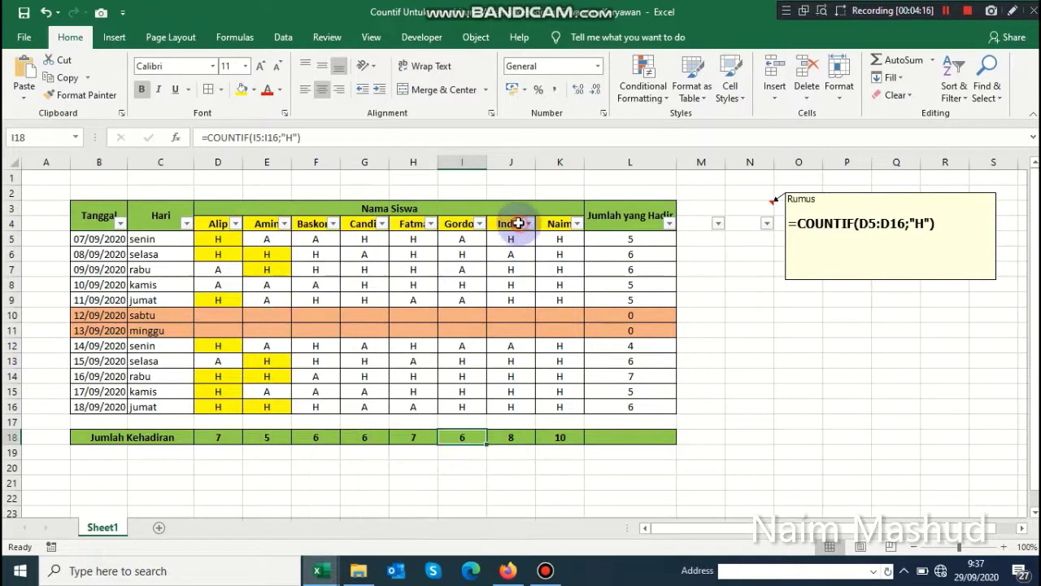
left_click(527, 228)
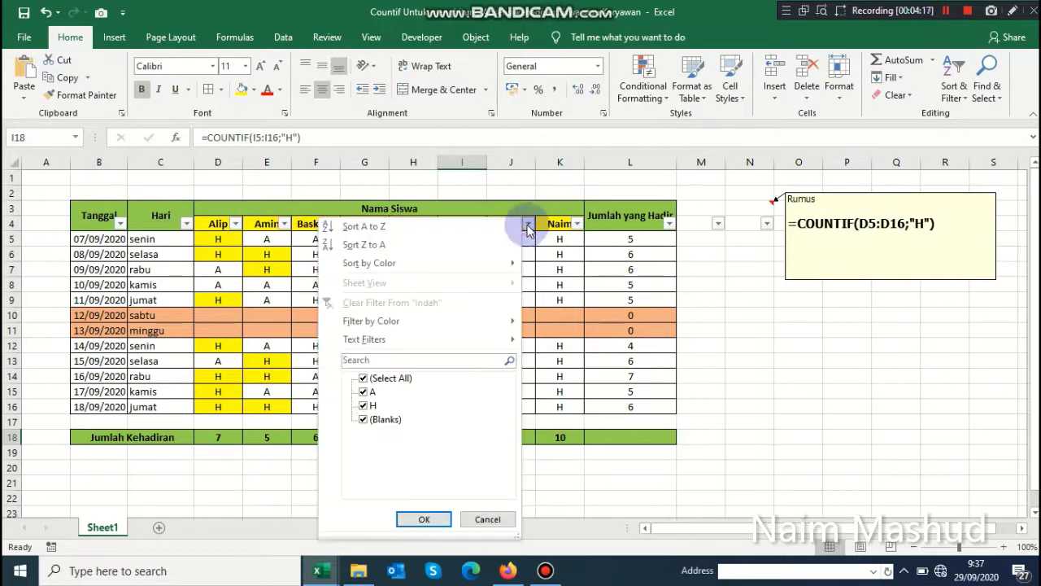
left_click(383, 380)
left_click(364, 405)
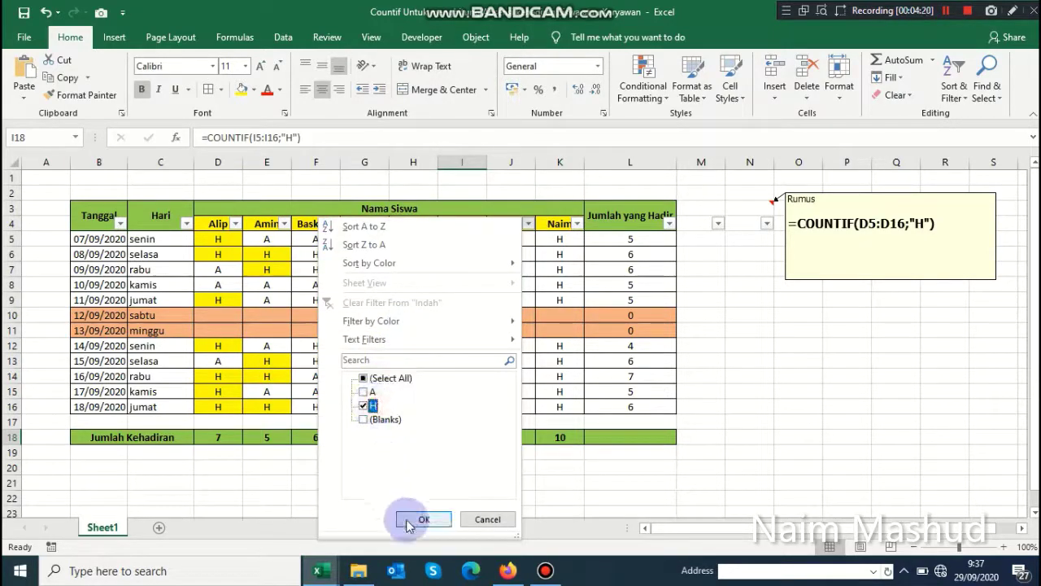
left_click(416, 518)
Fill the filtered H cells in column J, from J5 to J16, with yellow and go through them one by one
left_click_drag(508, 238, 511, 343)
left_click(242, 90)
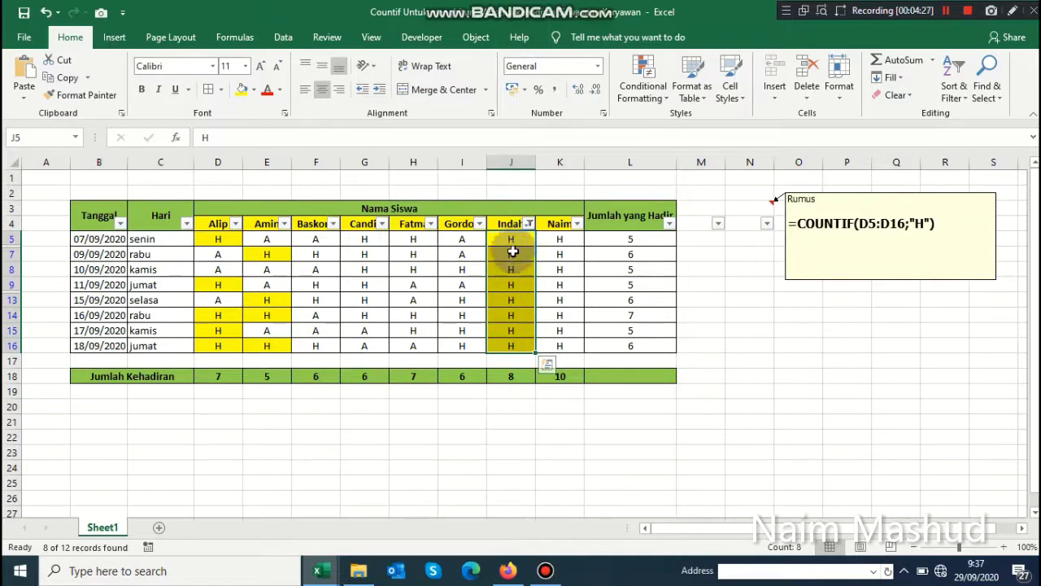
key("Down")
key("Down")
key("Down")
key("Down")
key("Down")
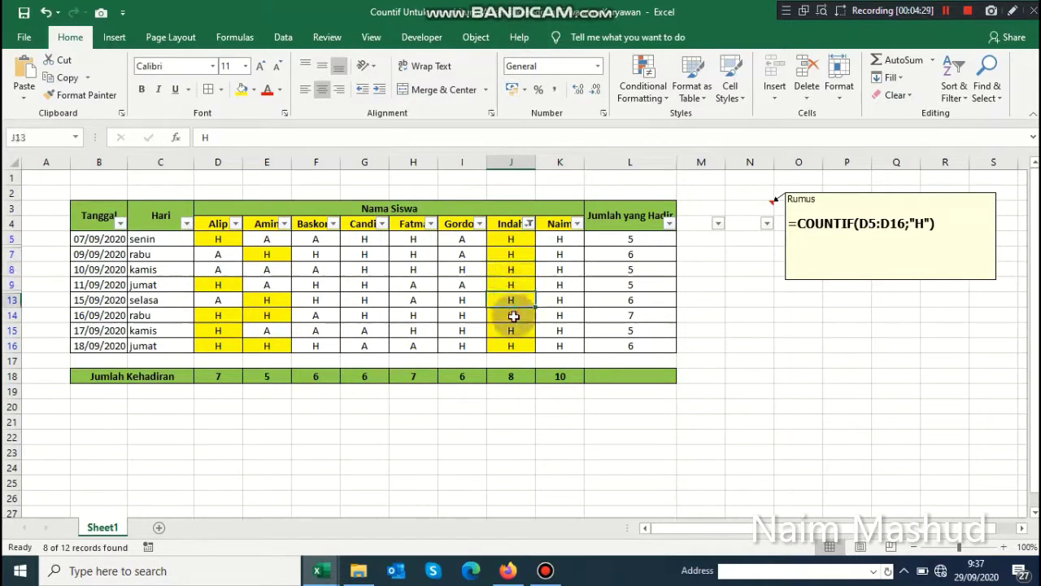
key("Down")
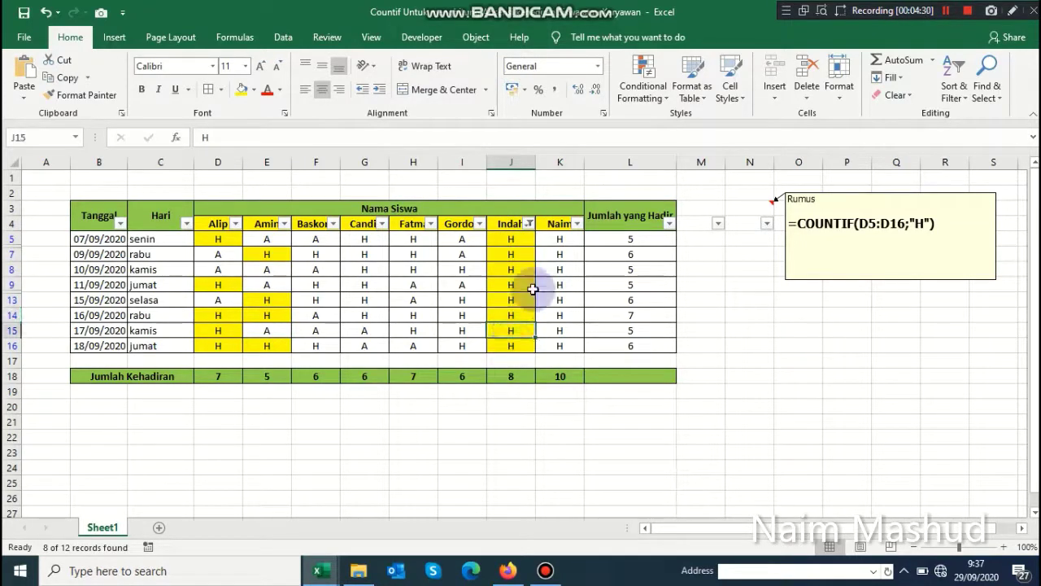
Reset the filter on column J to include all values
left_click(530, 225)
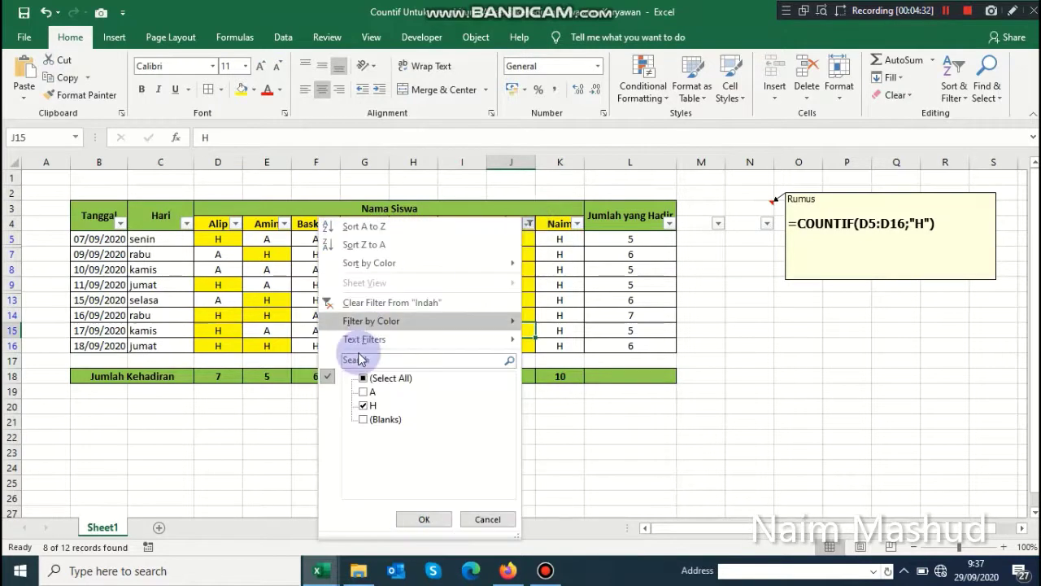
left_click(364, 379)
left_click(409, 522)
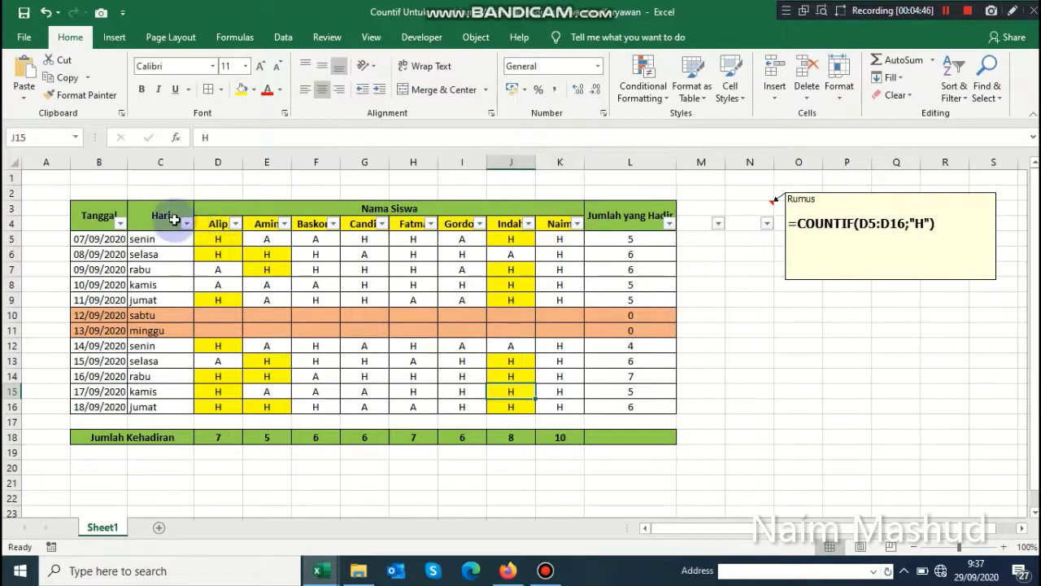
Clear the daily attendance counts in L5:L16 under Jumlah yang Hadir
left_click(617, 214)
left_click(612, 239)
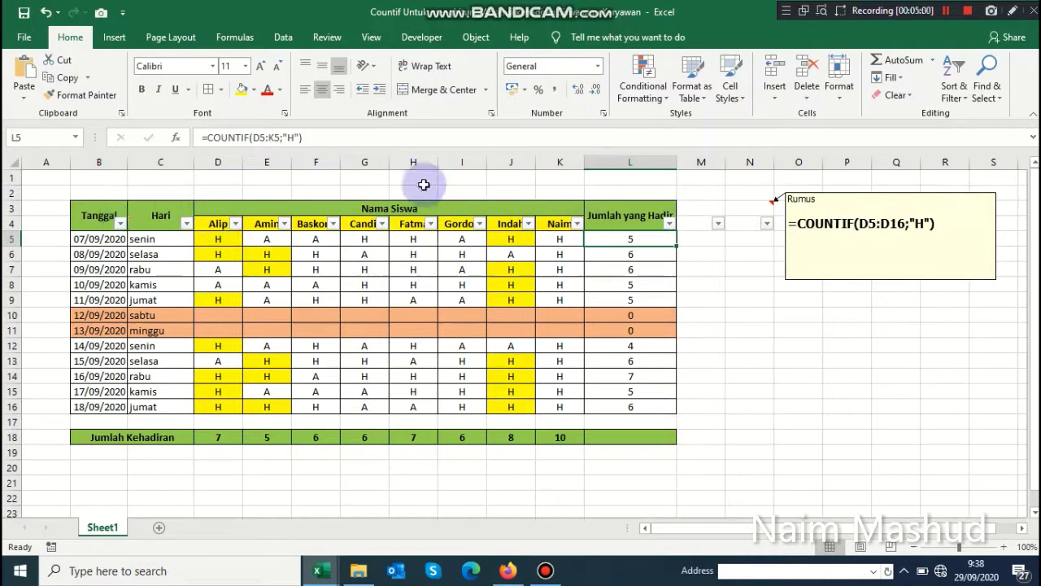
left_click_drag(629, 240, 623, 409)
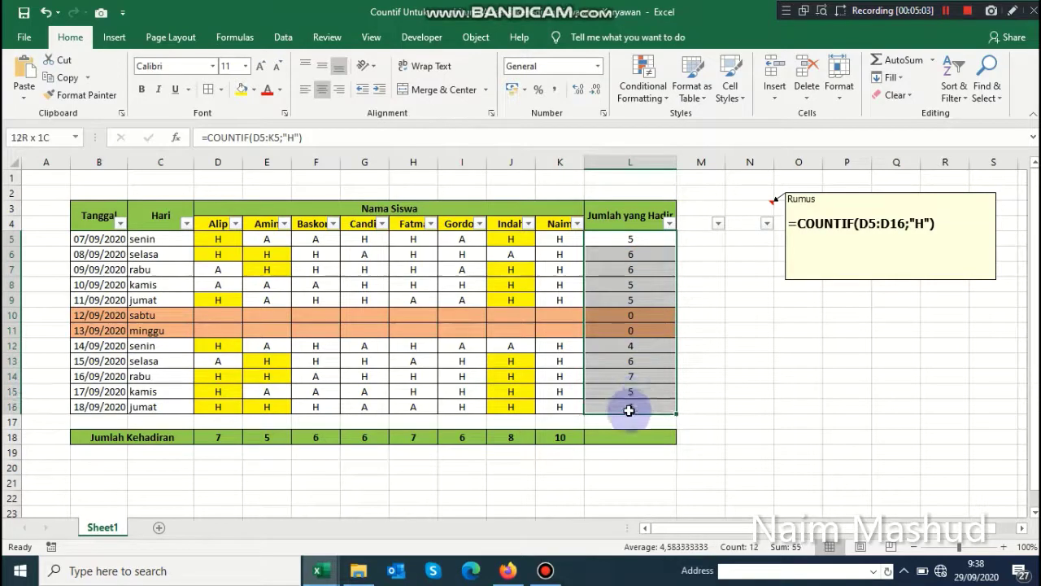
key("Delete")
Enter =COUNTIF(D5:K5;"H") in L5 and fill the formula down to L16
left_click(623, 243)
type("=")
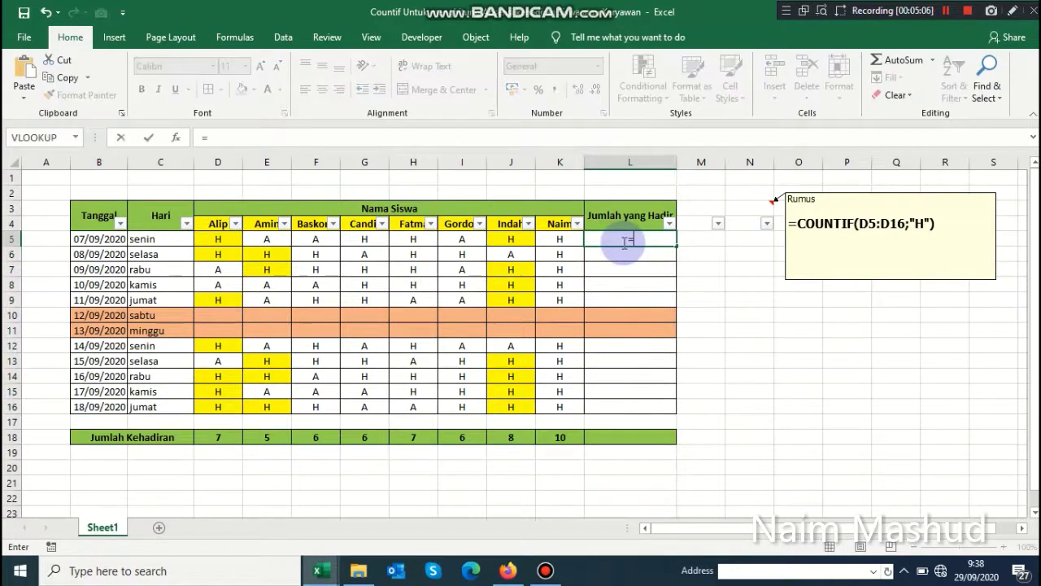
type("c")
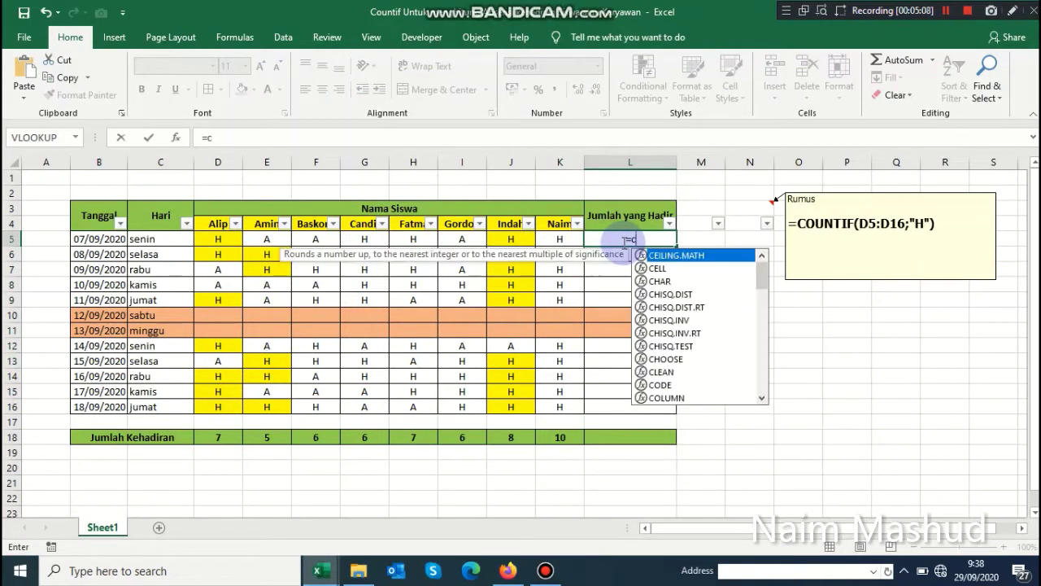
type("oun")
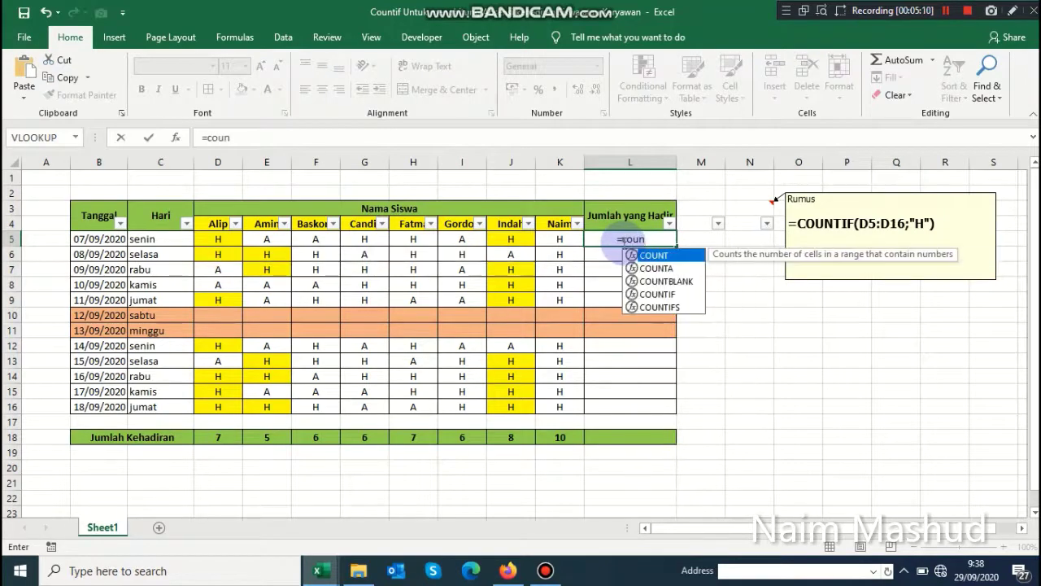
double_click(651, 293)
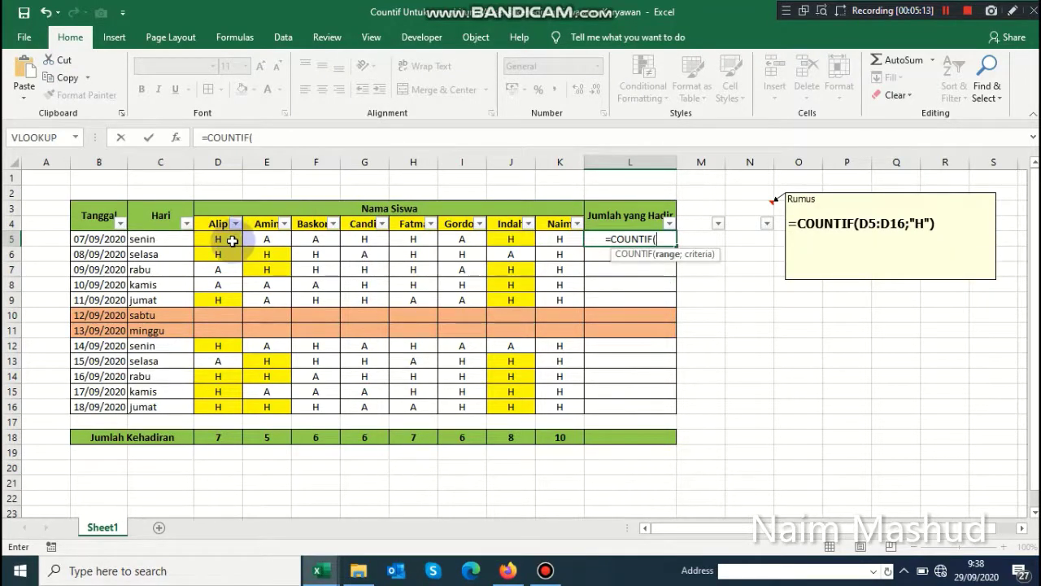
left_click_drag(207, 242, 665, 224)
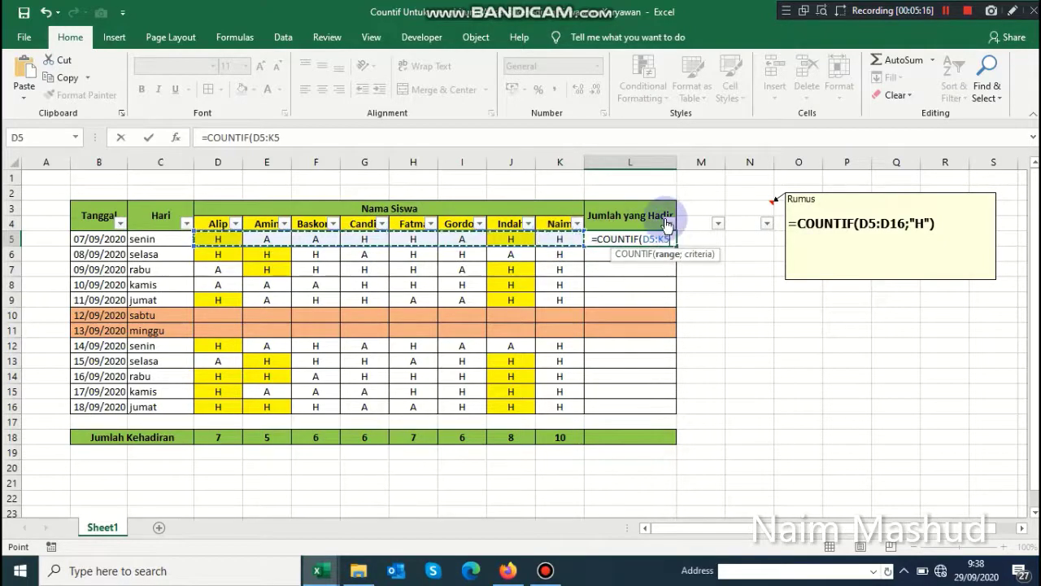
type(";")
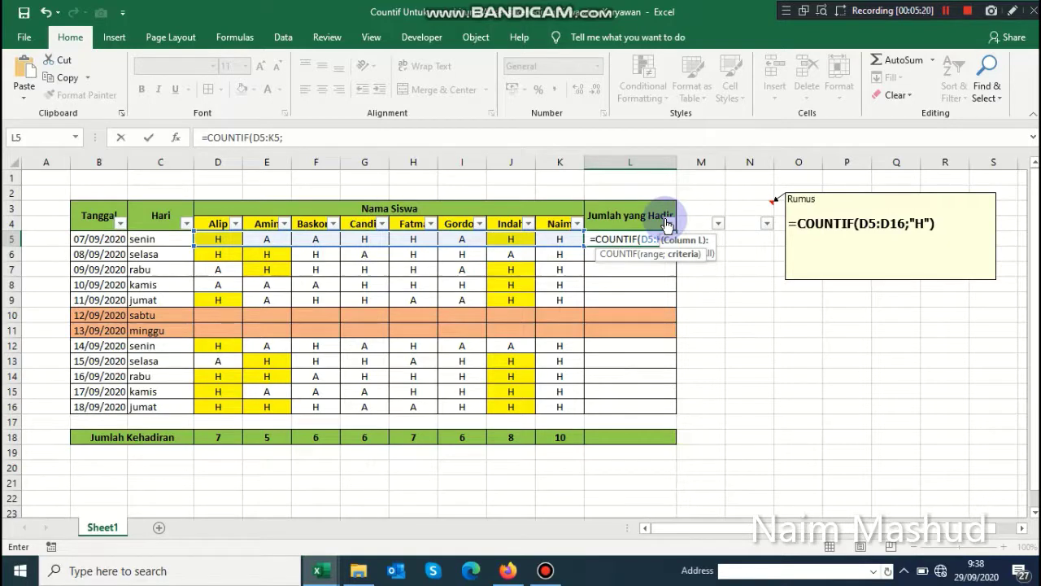
key("BackSpace")
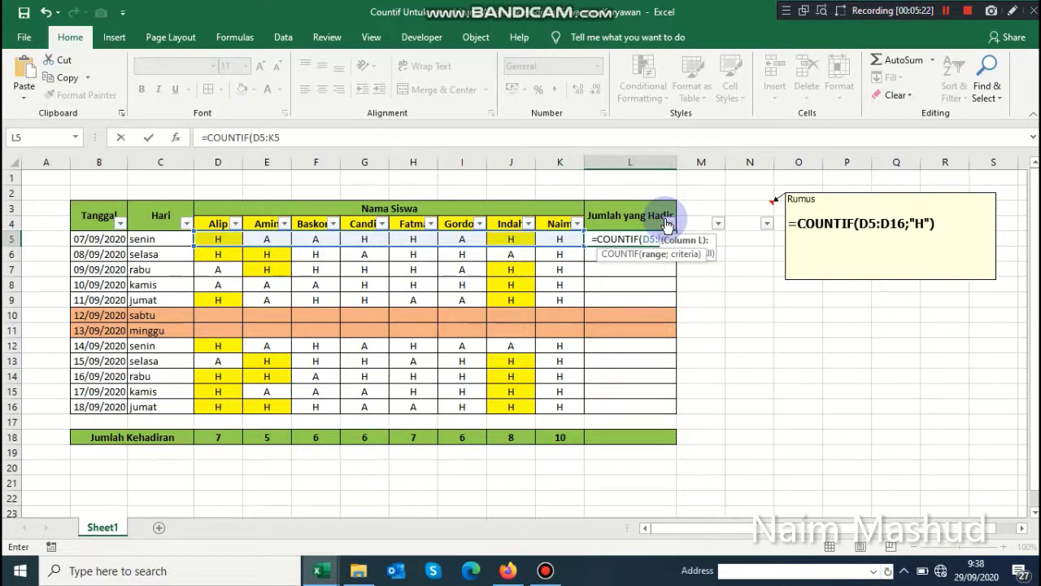
type(";")
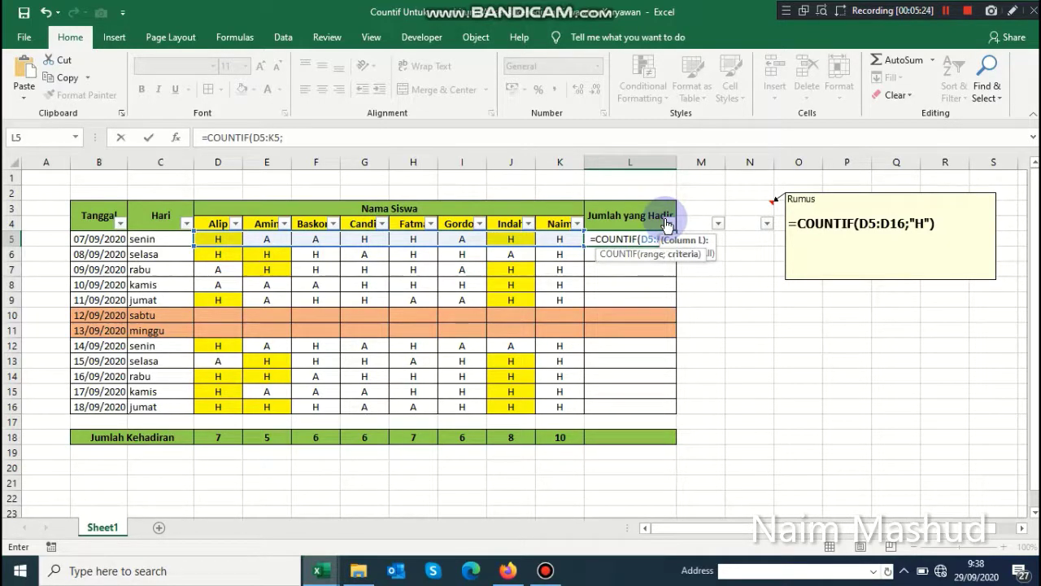
type("\"")
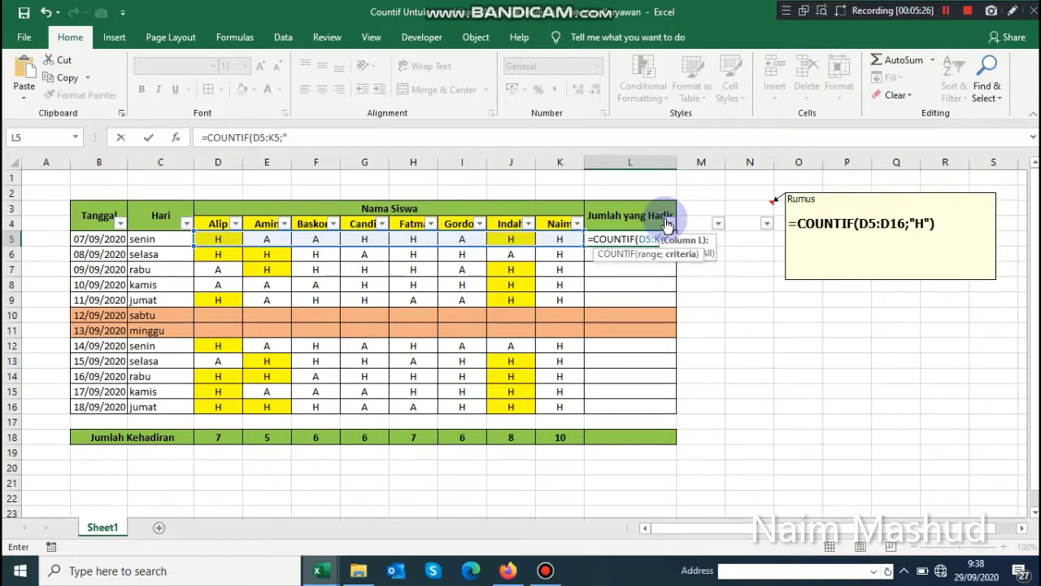
type("H")
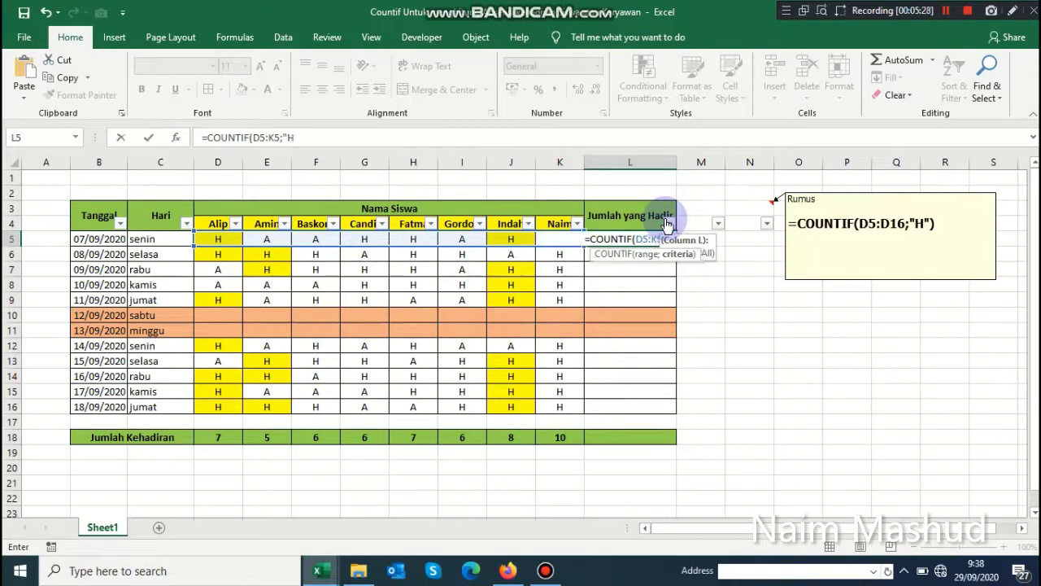
type("\"")
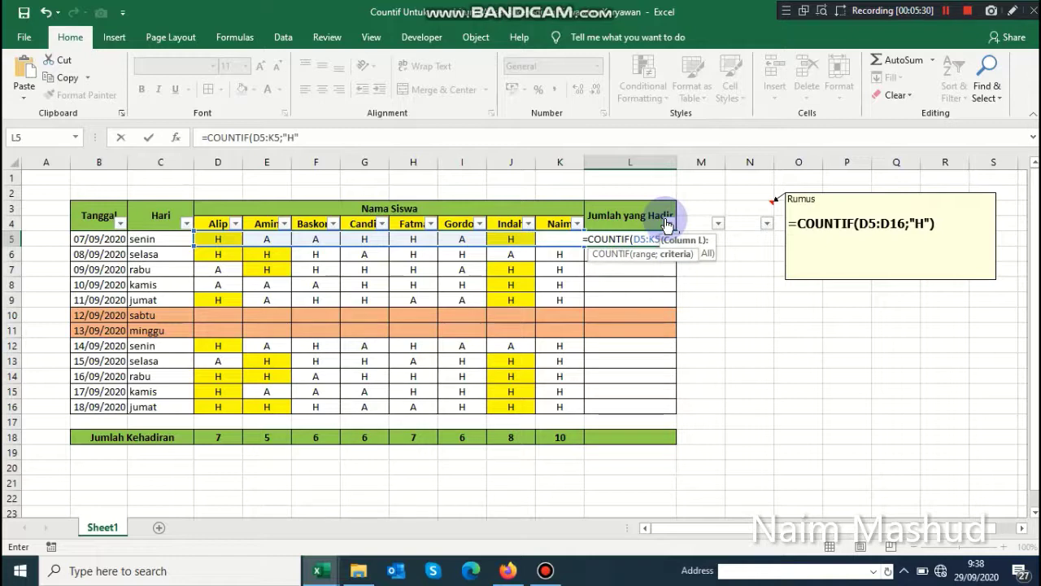
type(")")
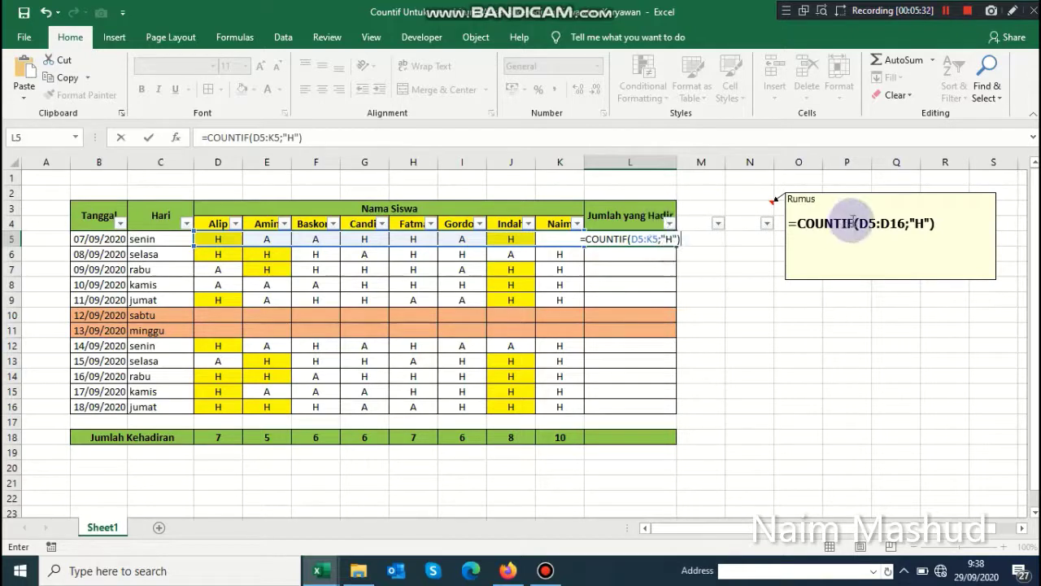
key("Return")
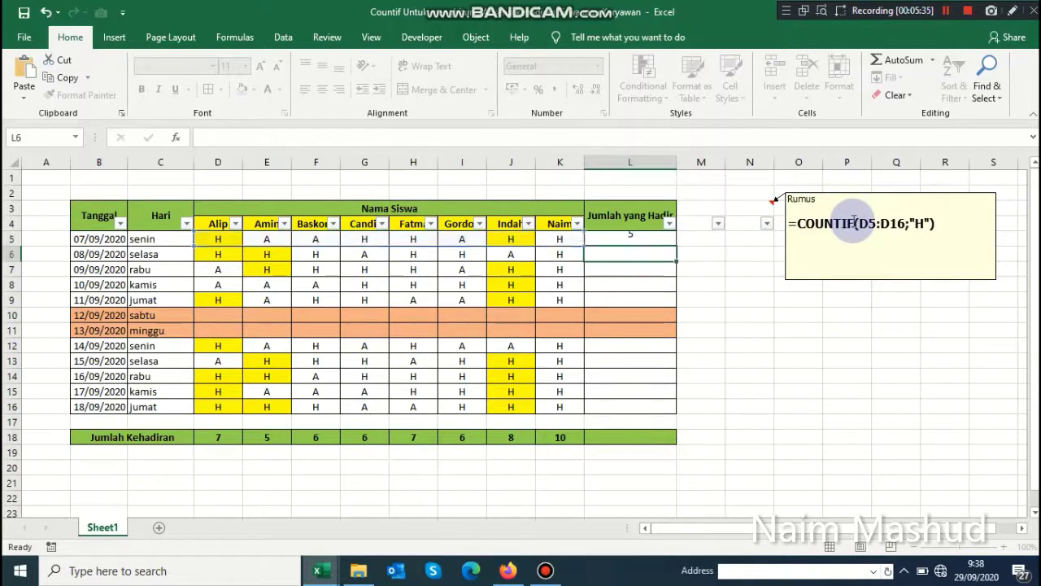
left_click(633, 240)
left_click_drag(672, 247, 673, 413)
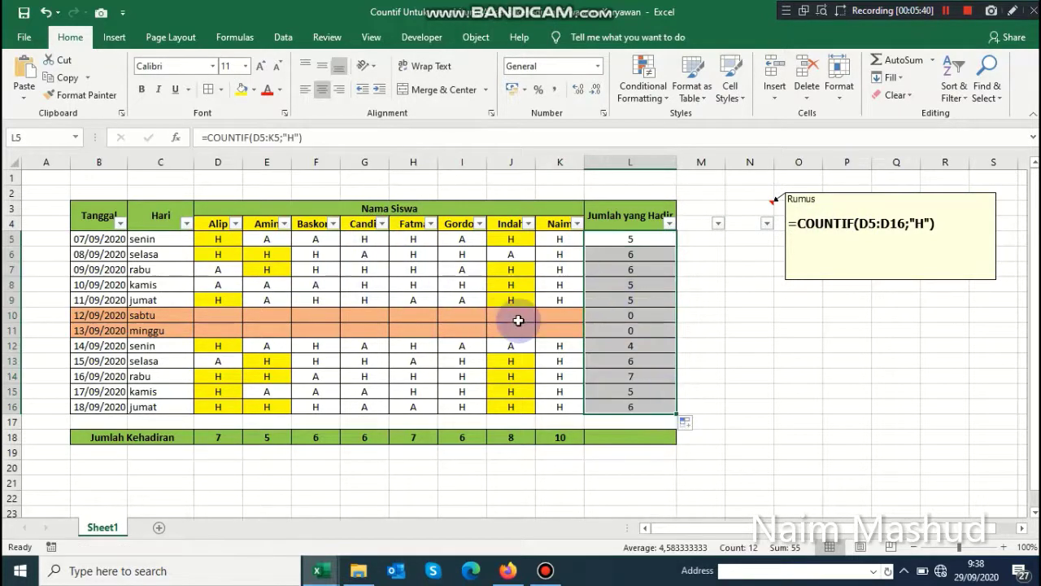
Go through the H marks in row 5, from D5 to K5, to check the daily count in L5
left_click(229, 241)
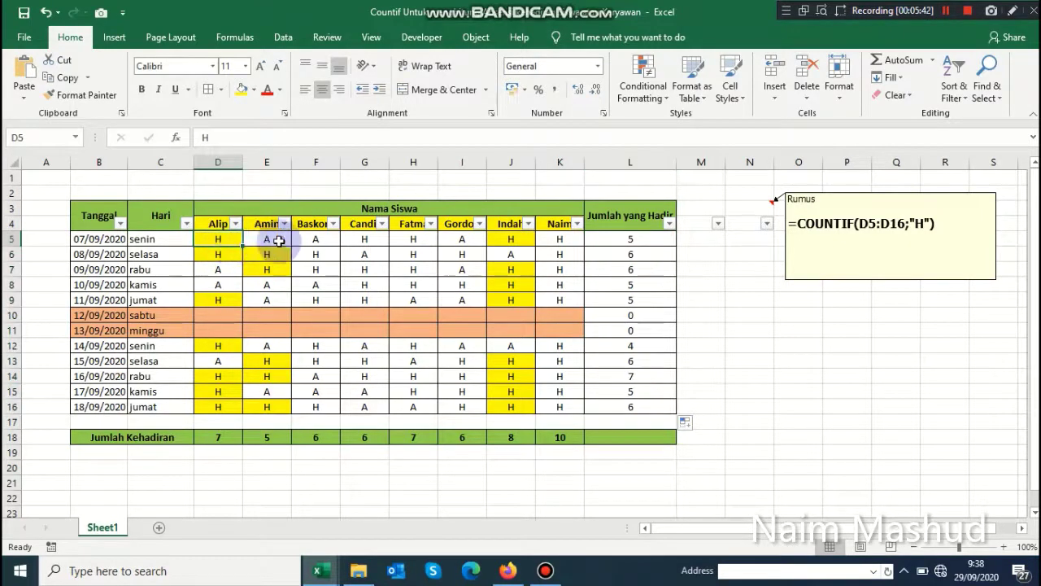
left_click(366, 239)
left_click(407, 238)
left_click(461, 238)
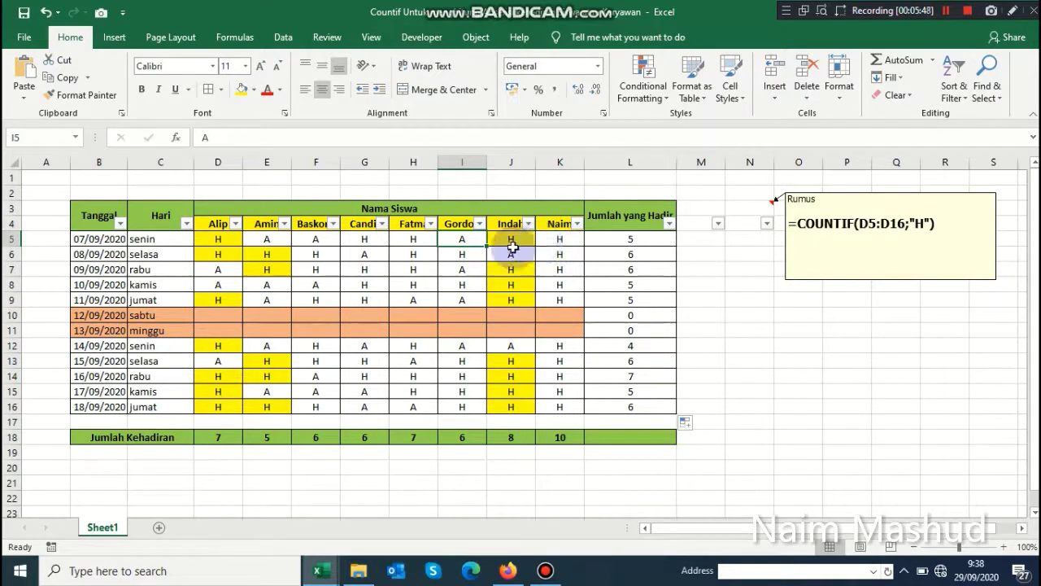
left_click(513, 253)
left_click(218, 239)
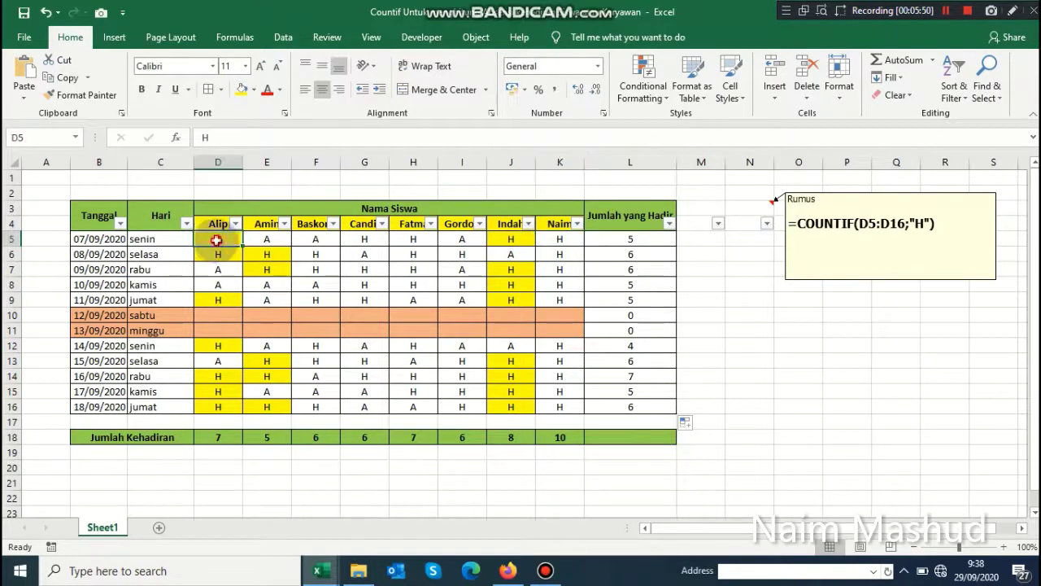
left_click(362, 239)
left_click(413, 239)
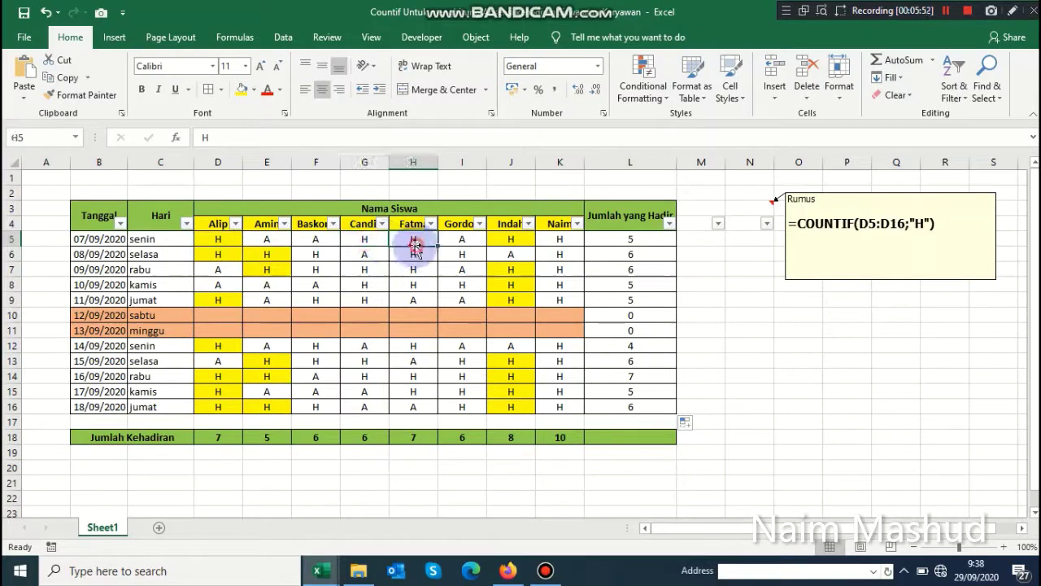
left_click(511, 239)
left_click(564, 237)
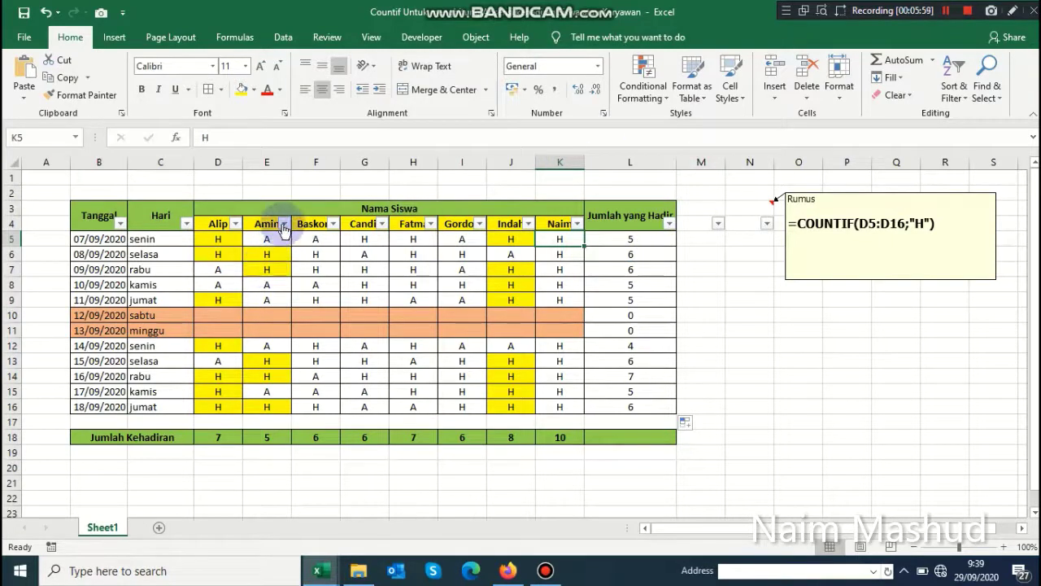
Review the Rumus comment and compare the per-student COUNTIF formula in D18 with the per-day formulas in L5 and L6
left_click(860, 223)
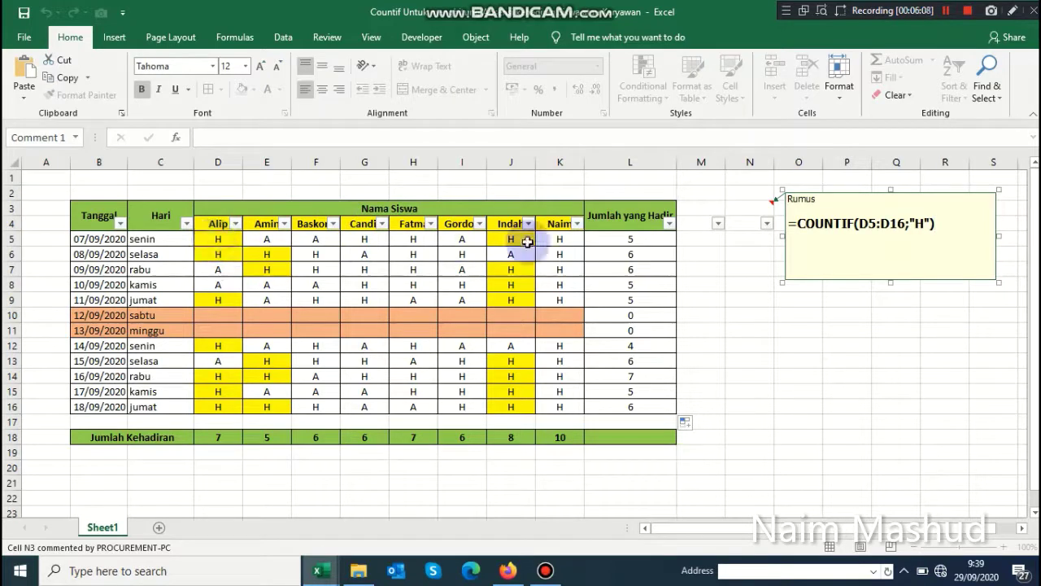
left_click(671, 256)
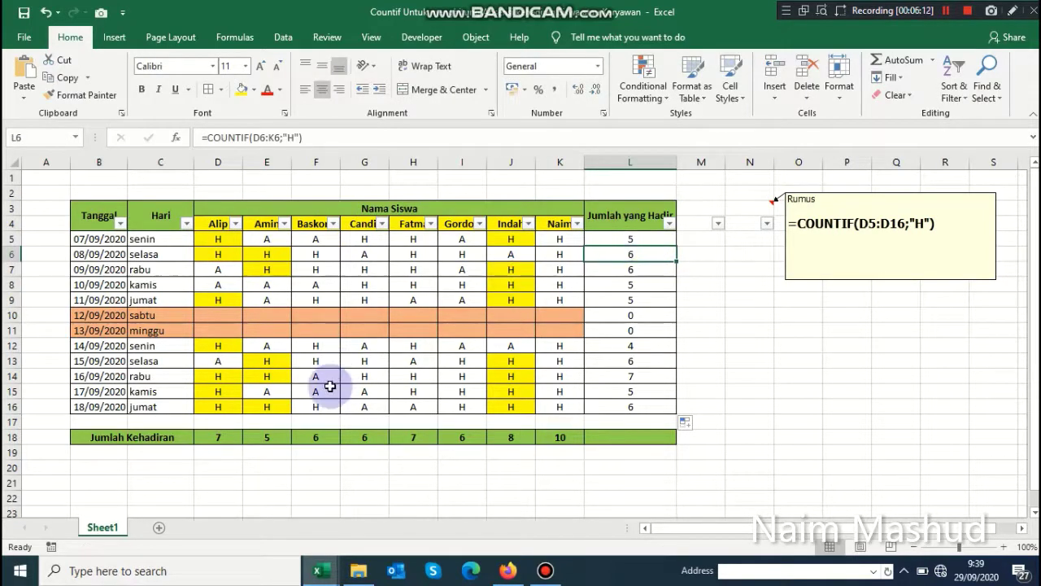
left_click(218, 437)
double_click(218, 437)
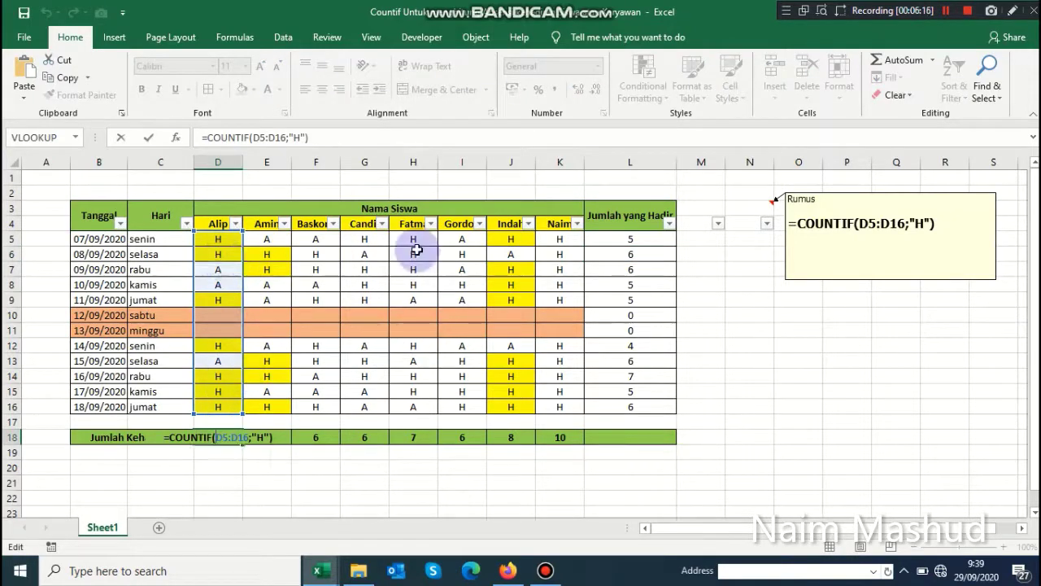
key("Return")
left_click(622, 239)
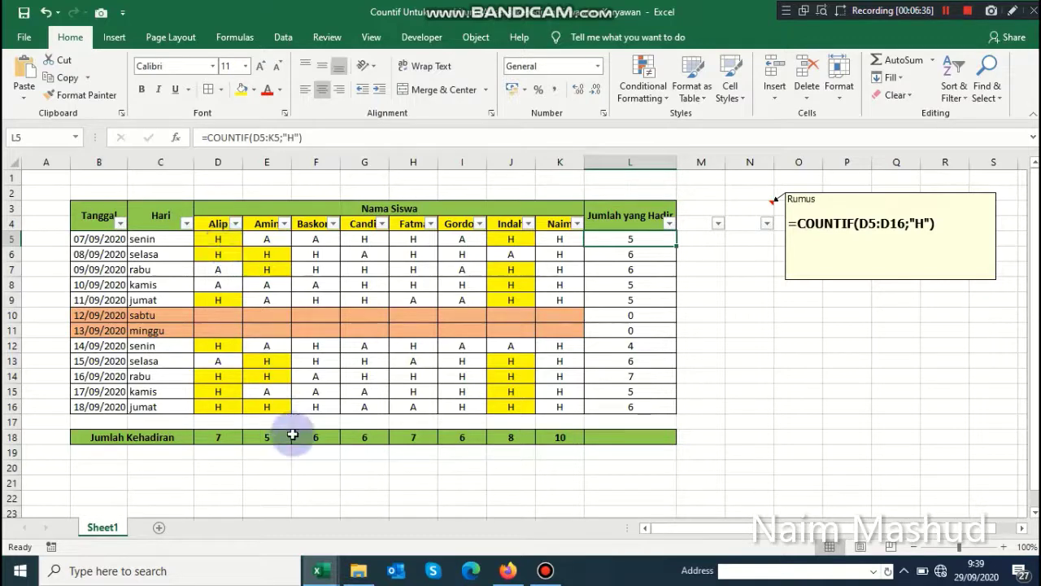
left_click(227, 450)
left_click(222, 437)
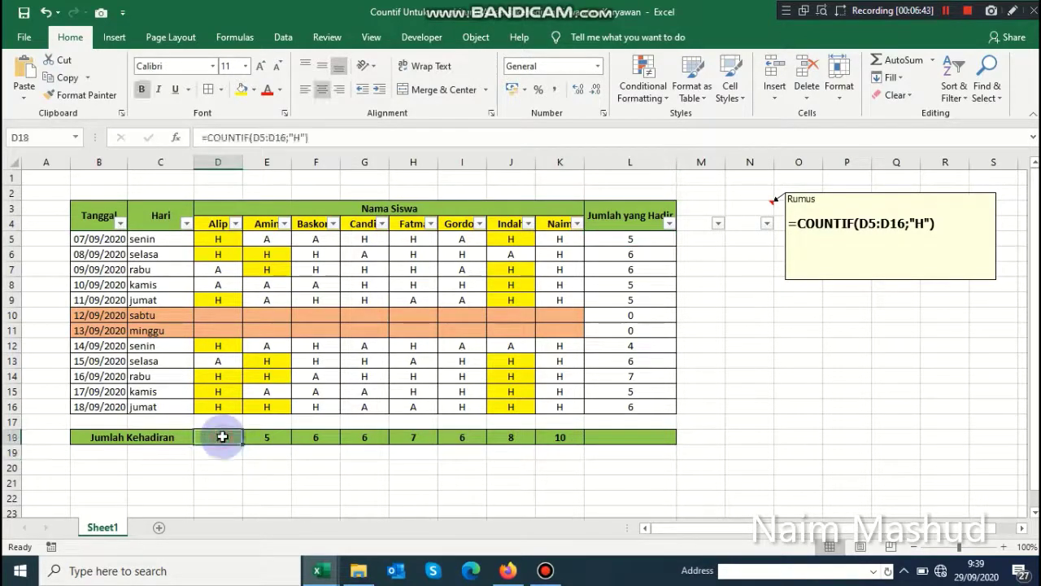